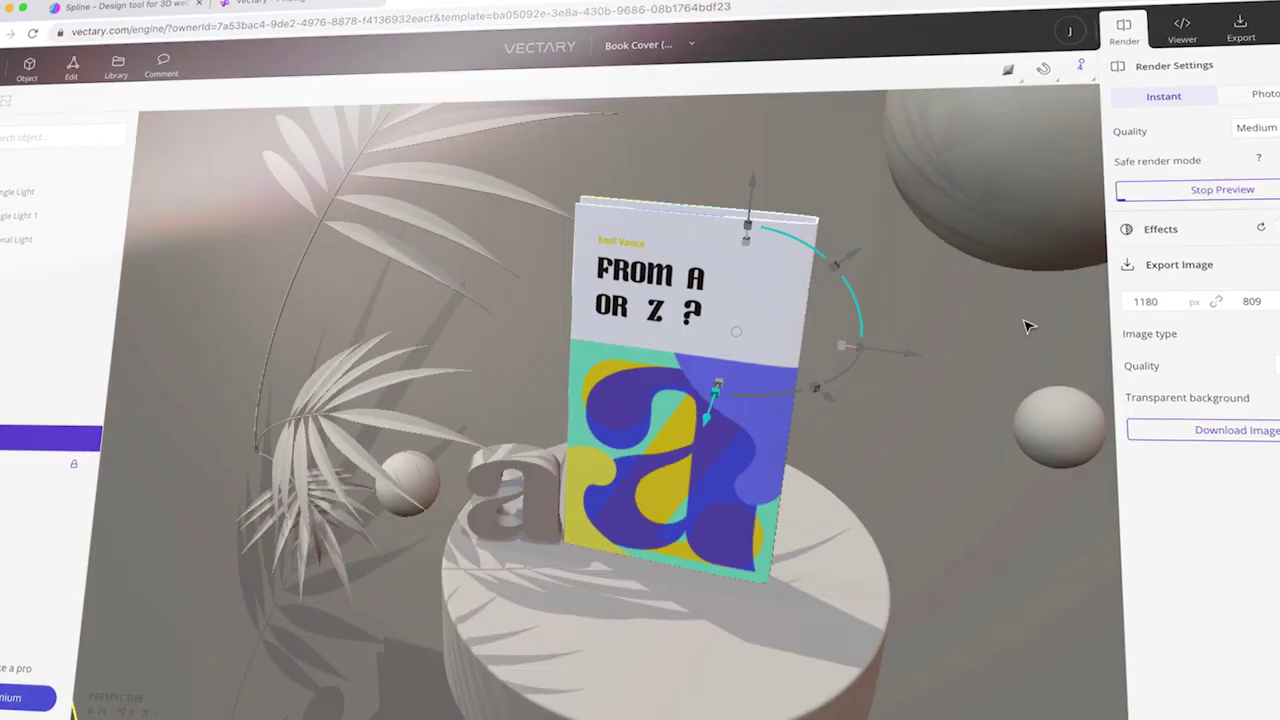
Orbit the intro 3D scene to get a look at the book
{"action": "left_click_drag", "start_coordinate": [1023, 323], "coordinate": [737, 285]}
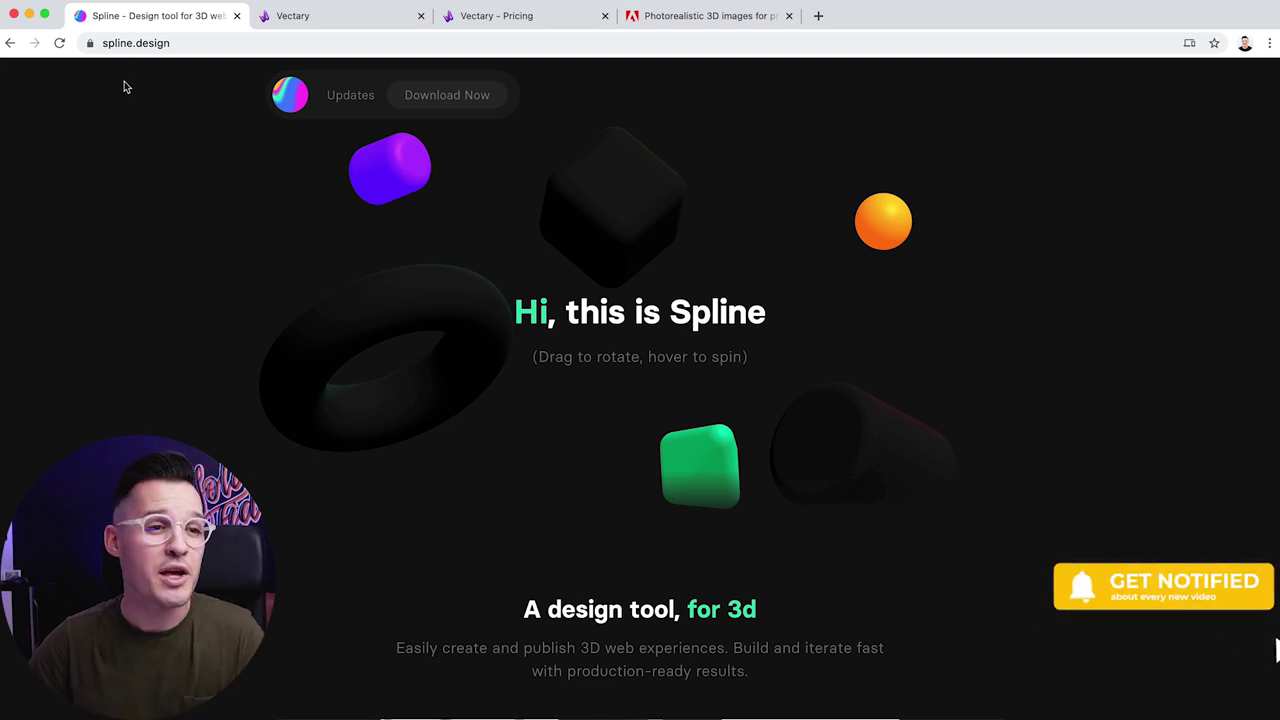
{"action": "left_click", "coordinate": [163, 42]}
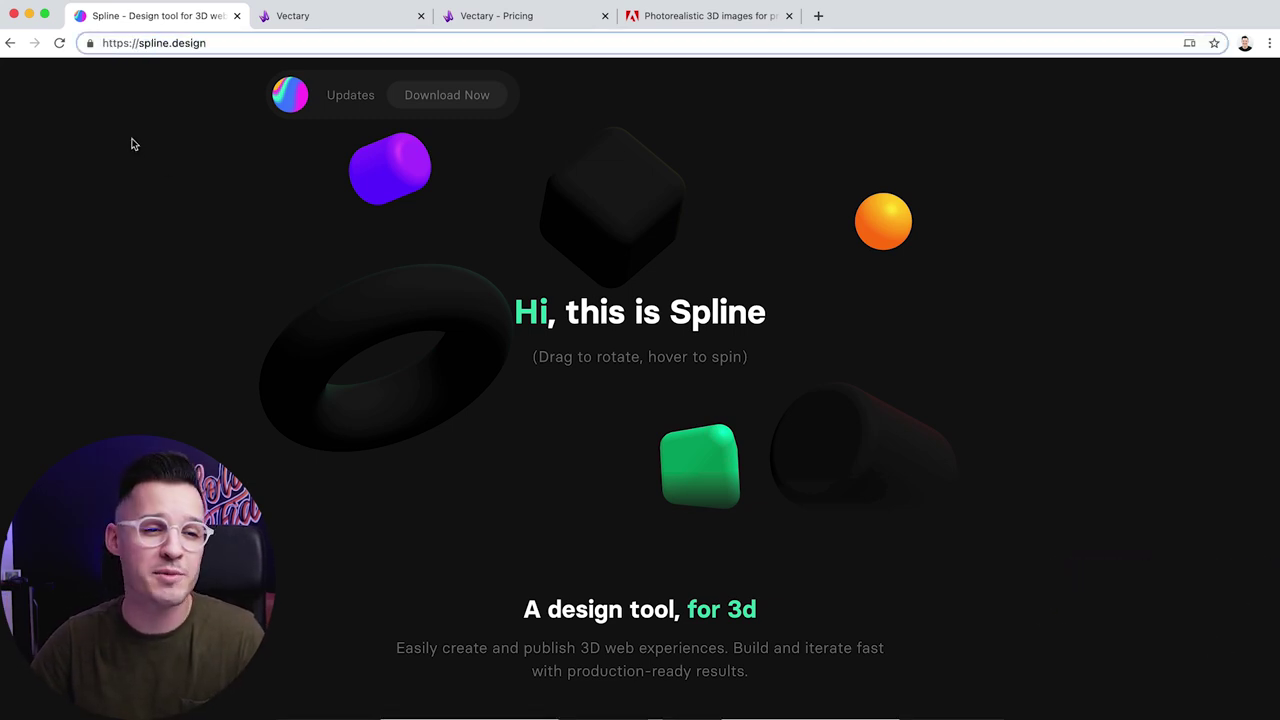
{"action": "left_click", "coordinate": [166, 252]}
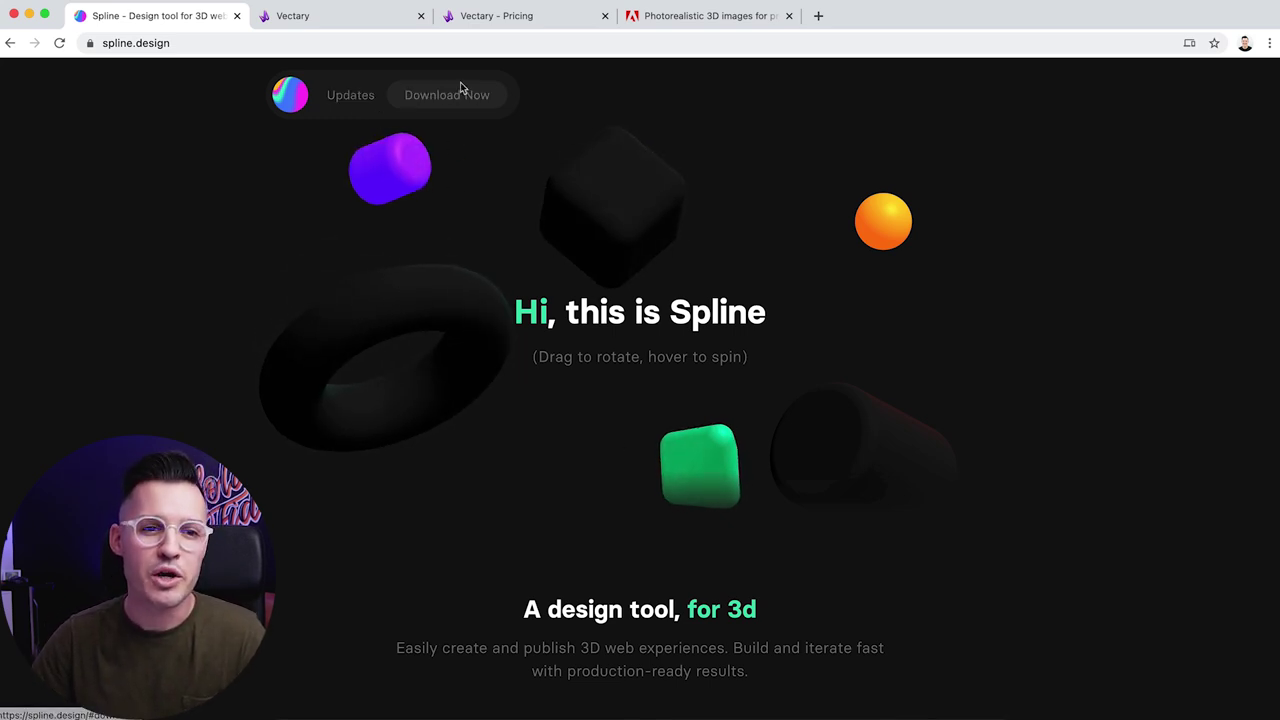
{"action": "scroll", "coordinate": [839, 328], "scroll_direction": "down", "scroll_amount": 20}
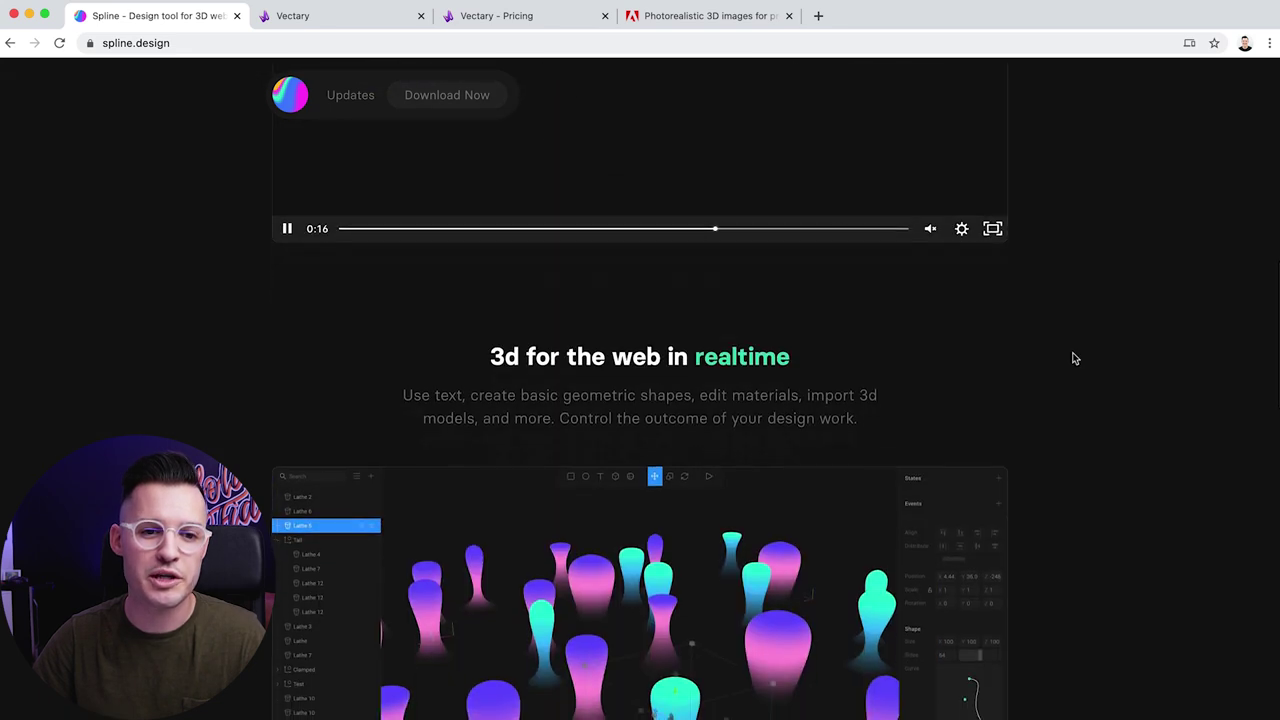
{"action": "scroll", "coordinate": [1071, 356], "scroll_direction": "up", "scroll_amount": 3}
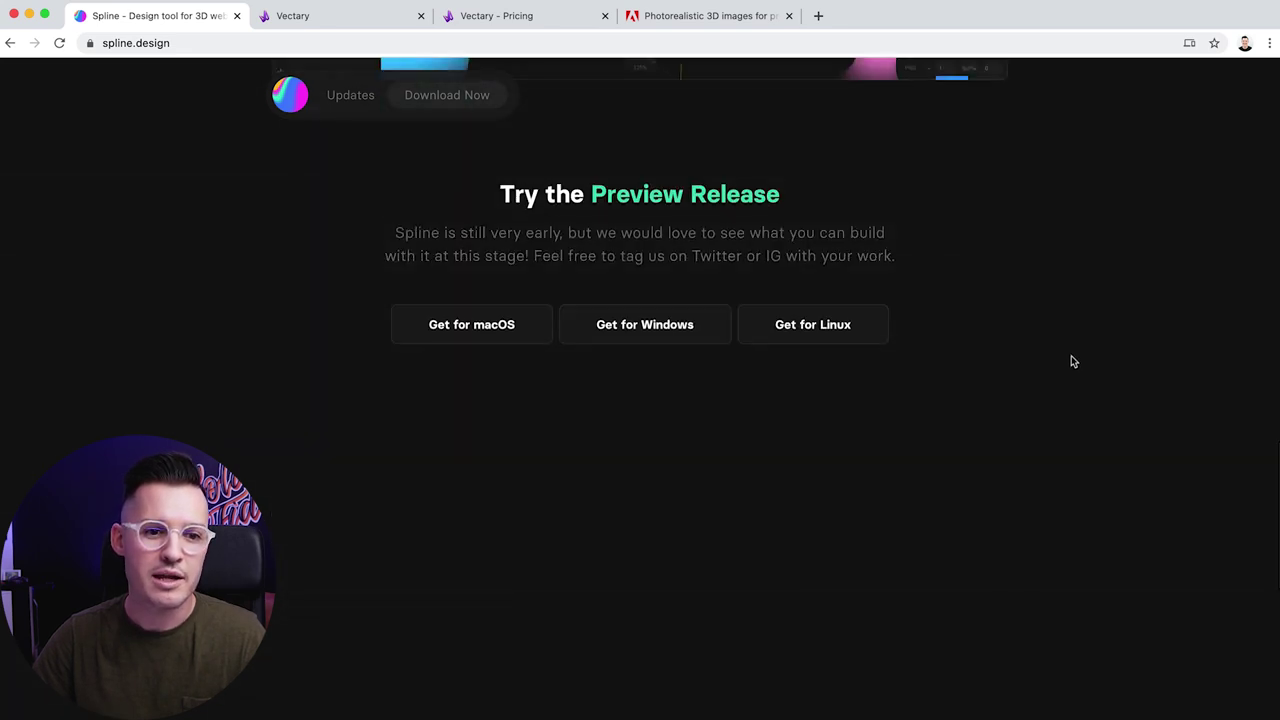
{"action": "scroll", "coordinate": [1071, 361], "scroll_direction": "down", "scroll_amount": 1}
{"action": "scroll", "coordinate": [1077, 320], "scroll_direction": "up", "scroll_amount": 15}
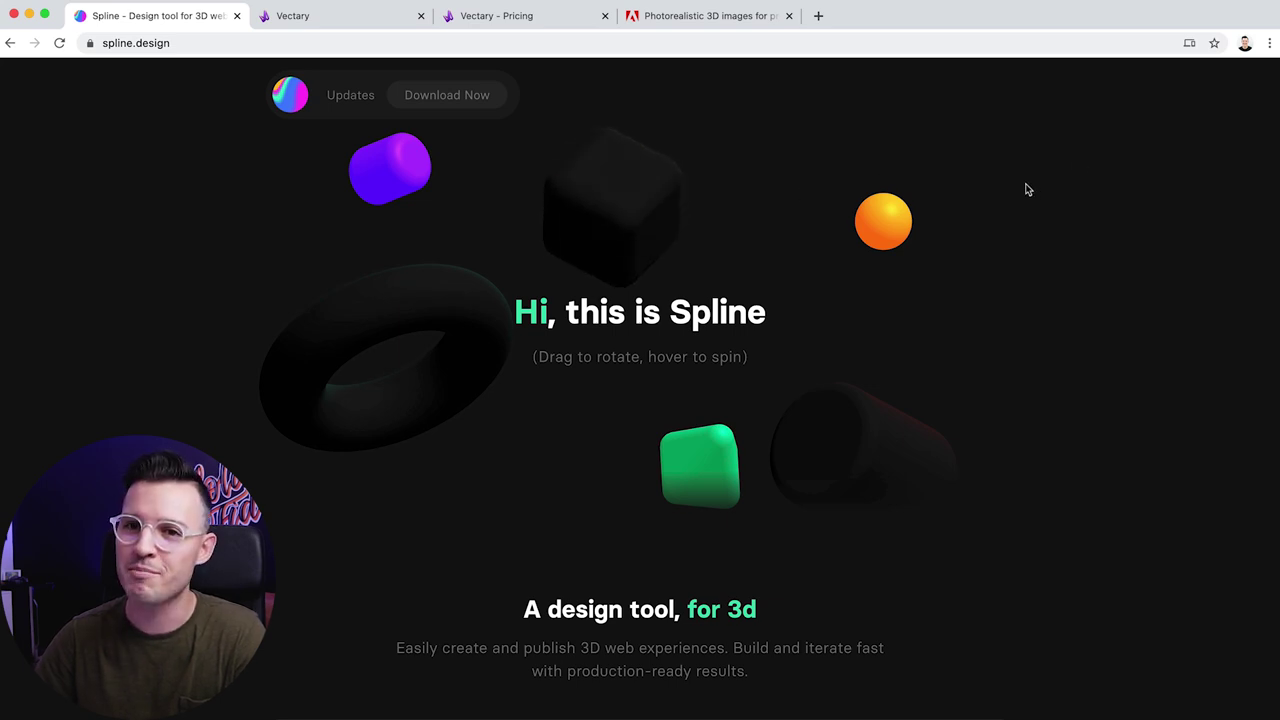
{"action": "left_click_drag", "start_coordinate": [619, 201], "coordinate": [671, 180]}
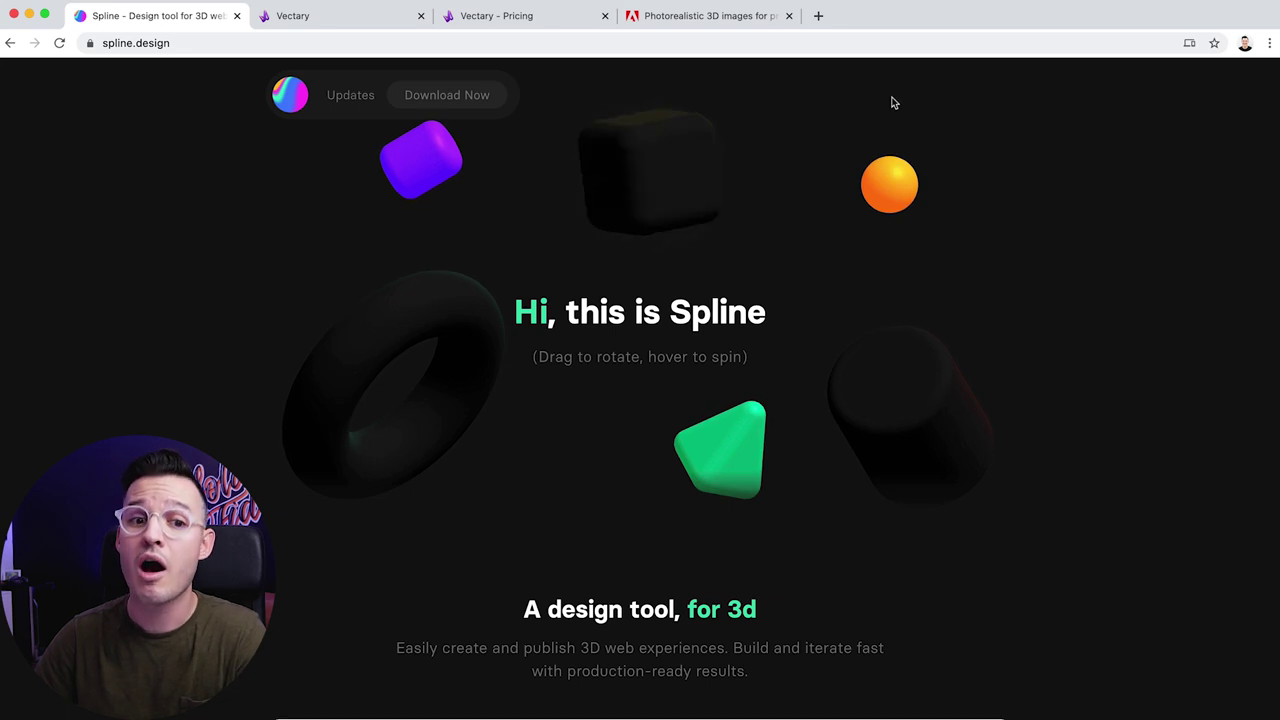
{"action": "left_click_drag", "start_coordinate": [884, 208], "coordinate": [937, 200]}
{"action": "scroll", "coordinate": [1055, 360], "scroll_direction": "down", "scroll_amount": 5}
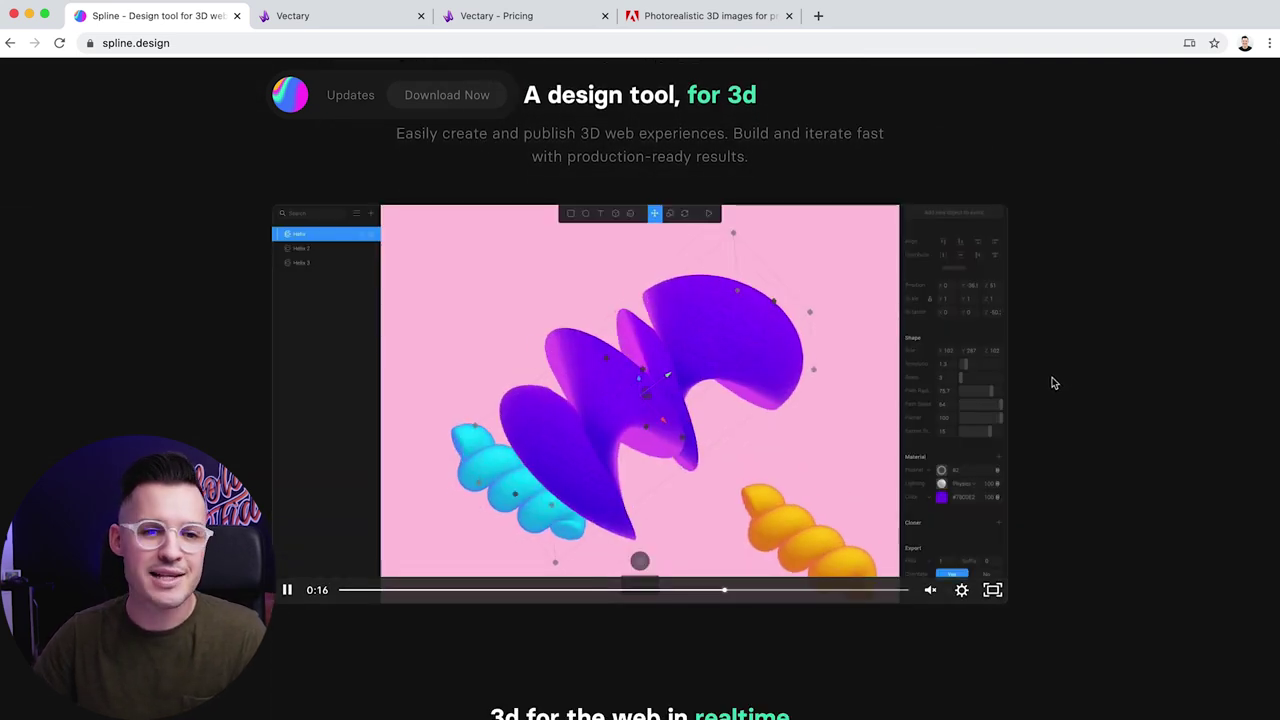
{"action": "scroll", "coordinate": [1051, 378], "scroll_direction": "down", "scroll_amount": 2}
{"action": "scroll", "coordinate": [1053, 384], "scroll_direction": "down", "scroll_amount": 4}
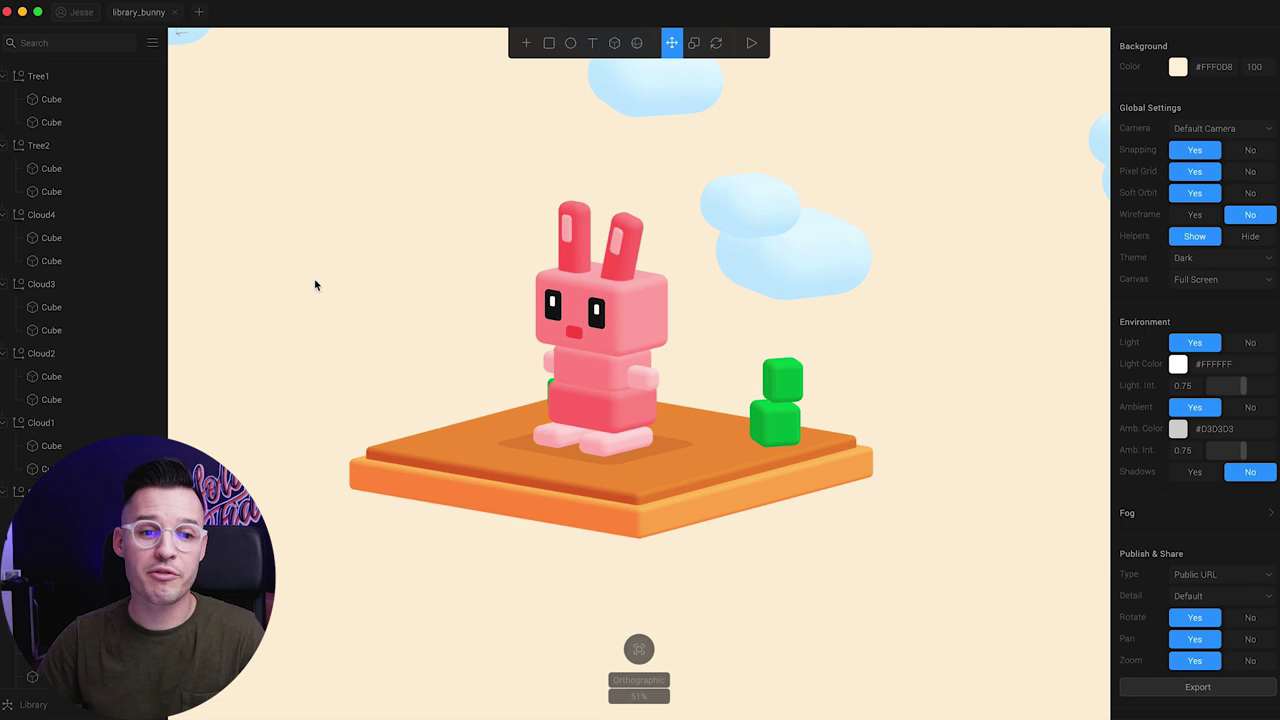
Move the bunny across the platform to X 1.56, Z -30.1 and rotate it to Y -17, Z -2
{"action": "scroll", "coordinate": [791, 380], "scroll_direction": "up", "scroll_amount": 5}
{"action": "scroll", "coordinate": [674, 314], "scroll_direction": "down", "scroll_amount": 5}
{"action": "left_click_drag", "start_coordinate": [674, 314], "coordinate": [722, 290]}
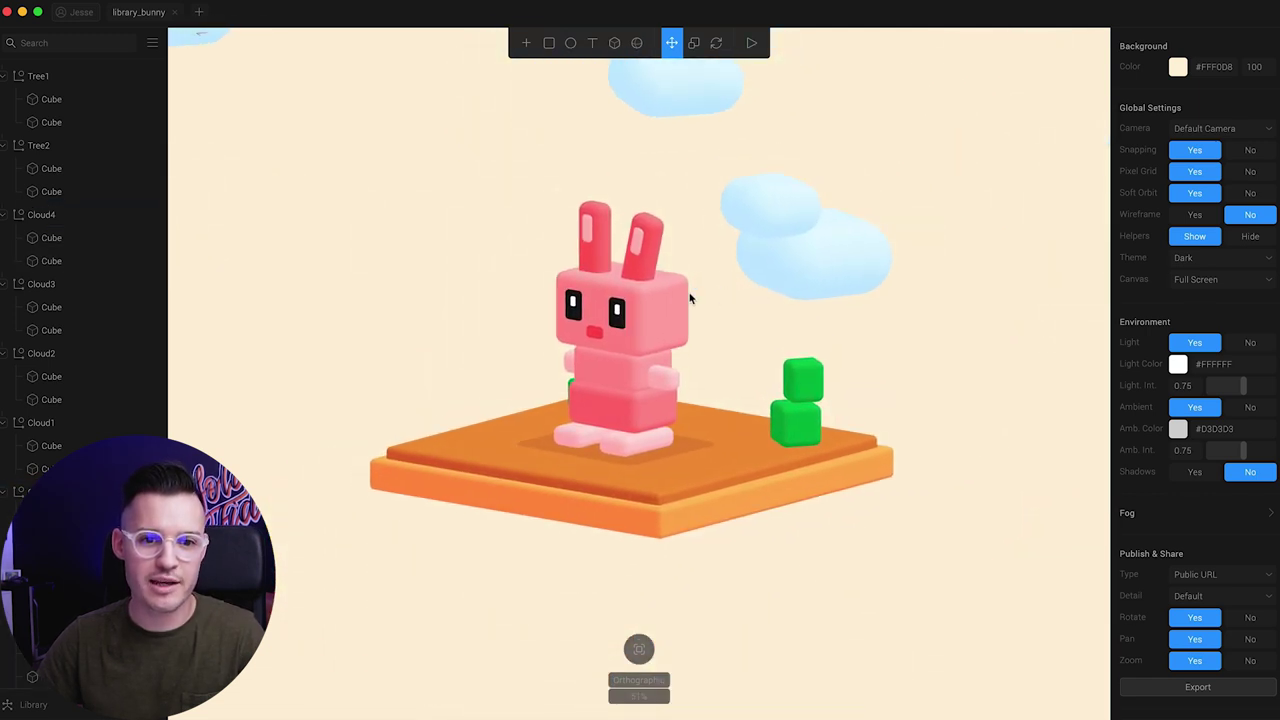
{"action": "left_click", "coordinate": [654, 294]}
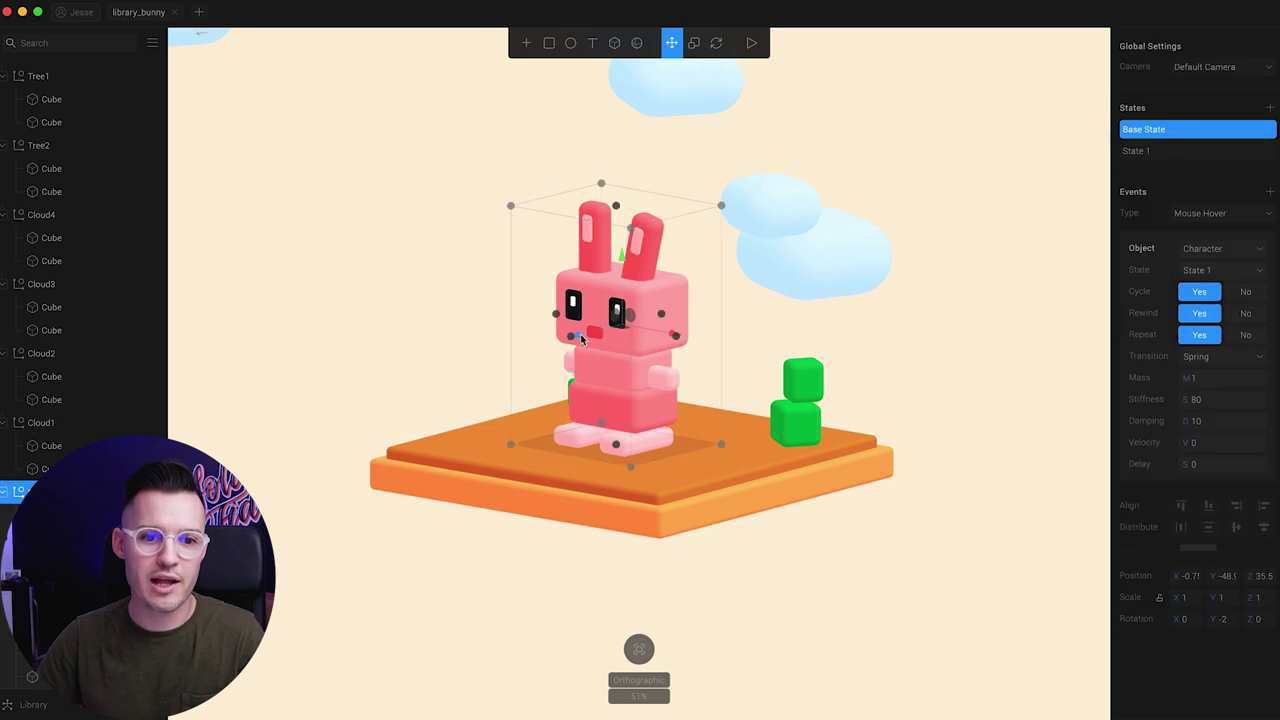
{"action": "left_click_drag", "start_coordinate": [563, 343], "coordinate": [591, 314]}
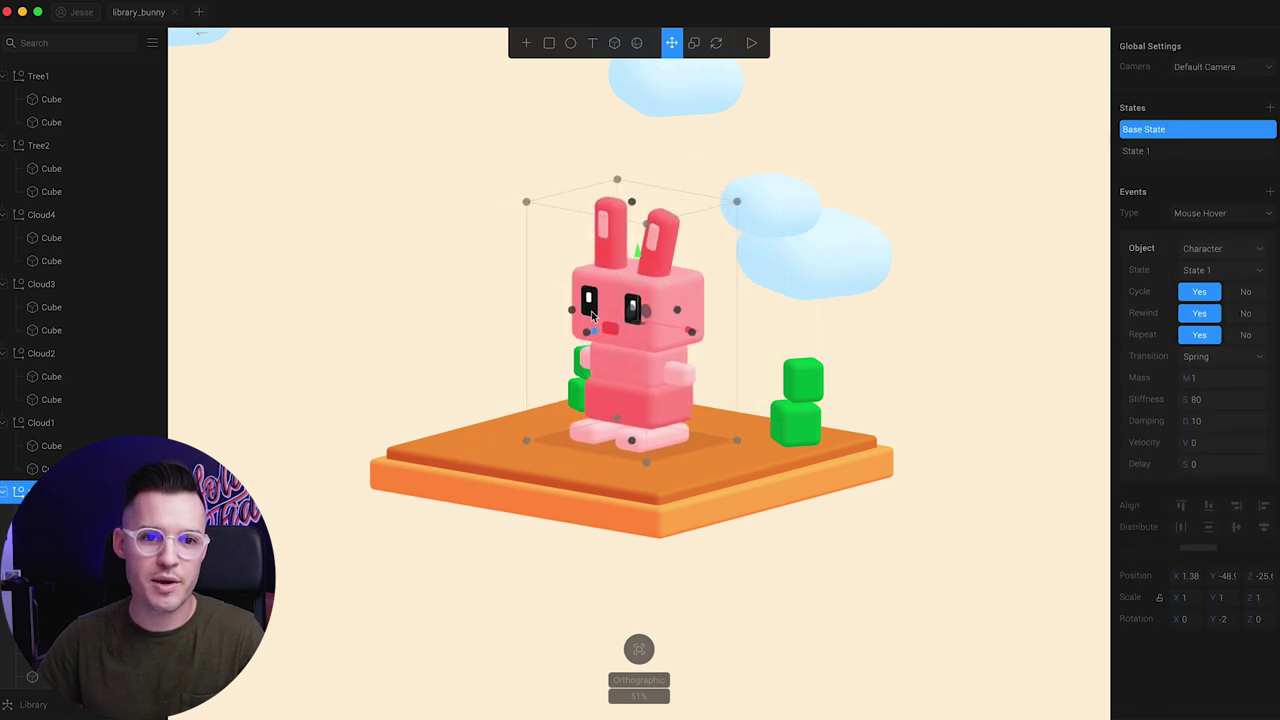
{"action": "mouse_move", "coordinate": [650, 340]}
{"action": "left_mouse_down"}
{"action": "mouse_move", "coordinate": [672, 342]}
{"action": "mouse_move", "coordinate": [641, 357]}
{"action": "left_mouse_up"}
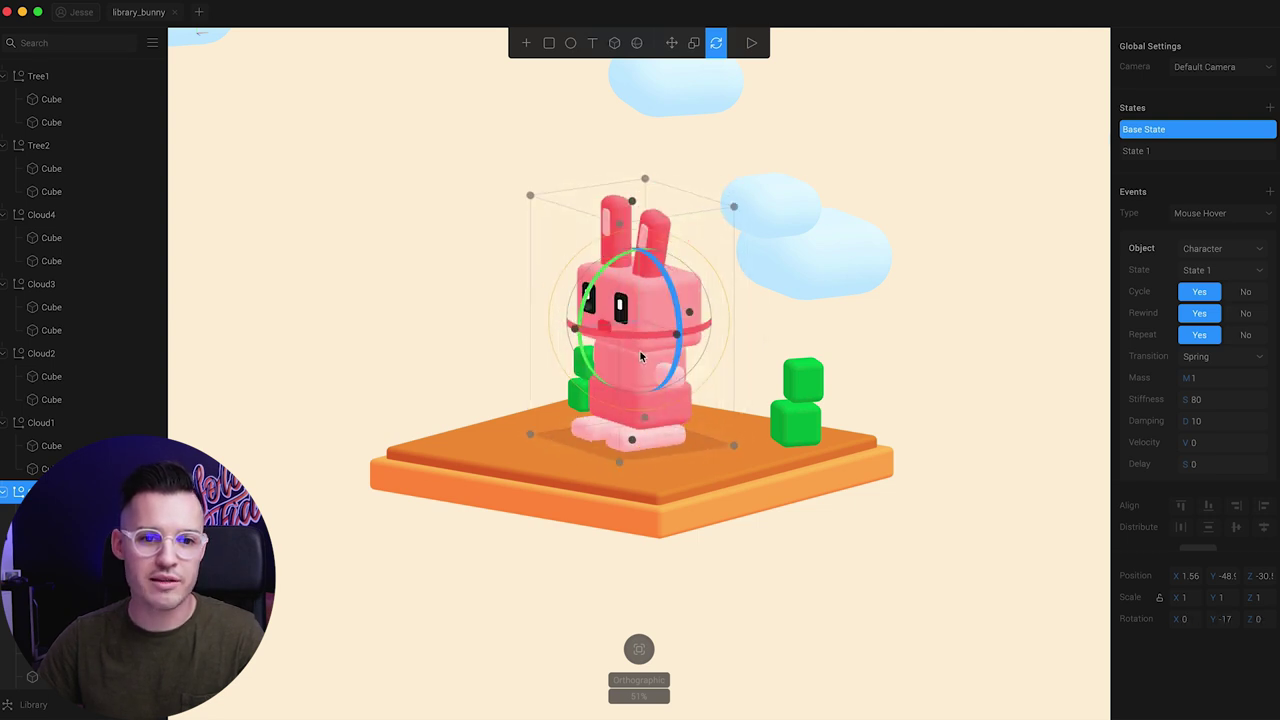
{"action": "mouse_move", "coordinate": [672, 311]}
{"action": "left_mouse_down"}
{"action": "mouse_move", "coordinate": [630, 360]}
{"action": "mouse_move", "coordinate": [700, 290]}
{"action": "mouse_move", "coordinate": [686, 300]}
{"action": "left_mouse_up"}
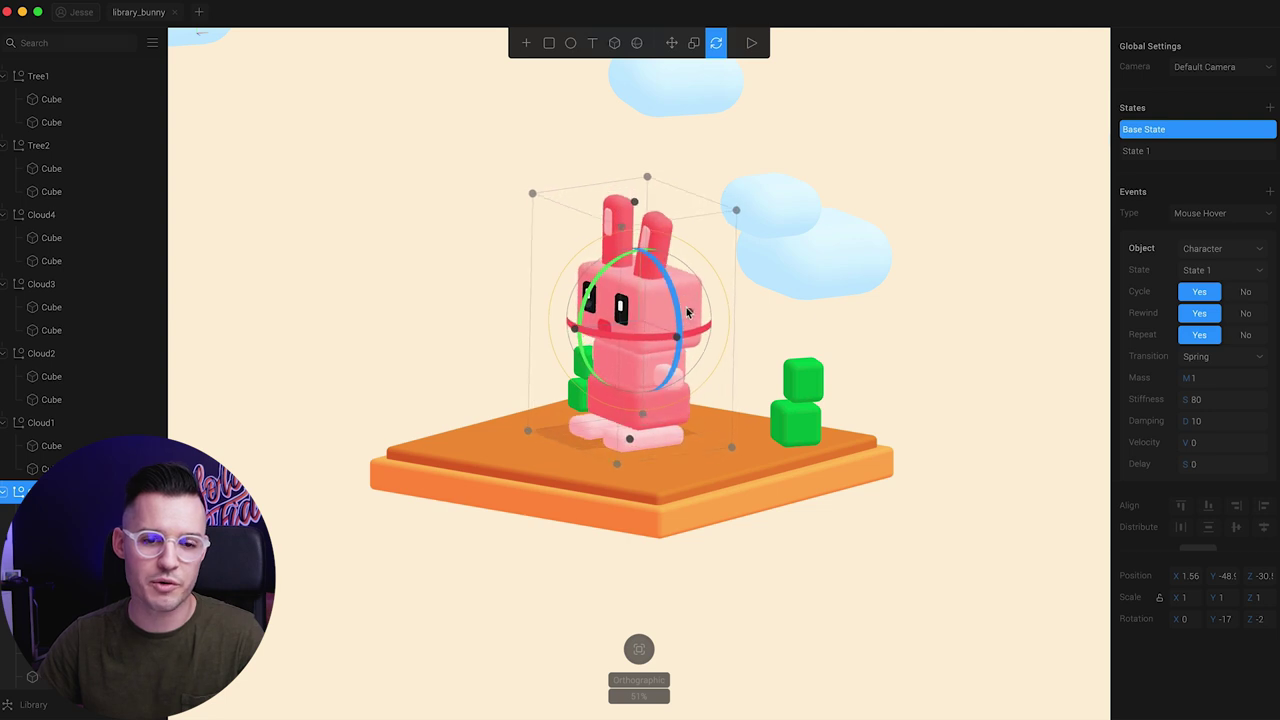
Select Cloud4, the orange platform and Tree1 in turn, ending with the bunny selected
{"action": "left_click", "coordinate": [832, 250]}
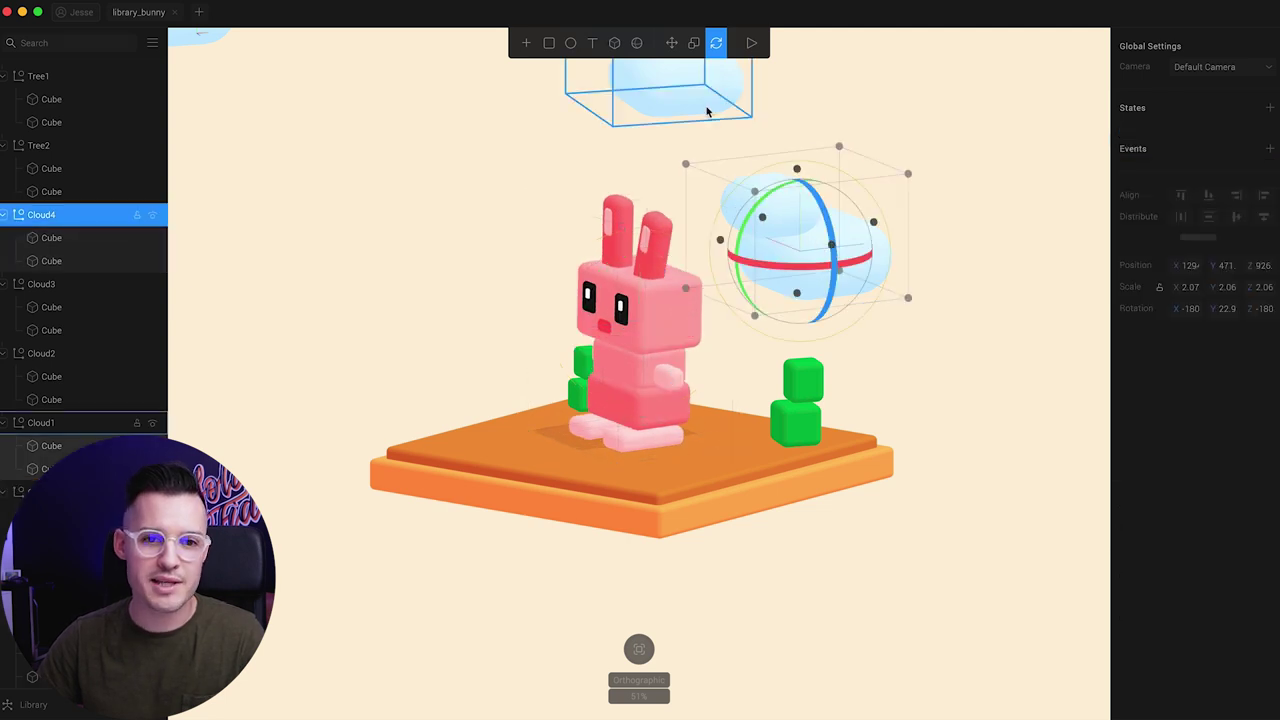
{"action": "left_click", "coordinate": [657, 338]}
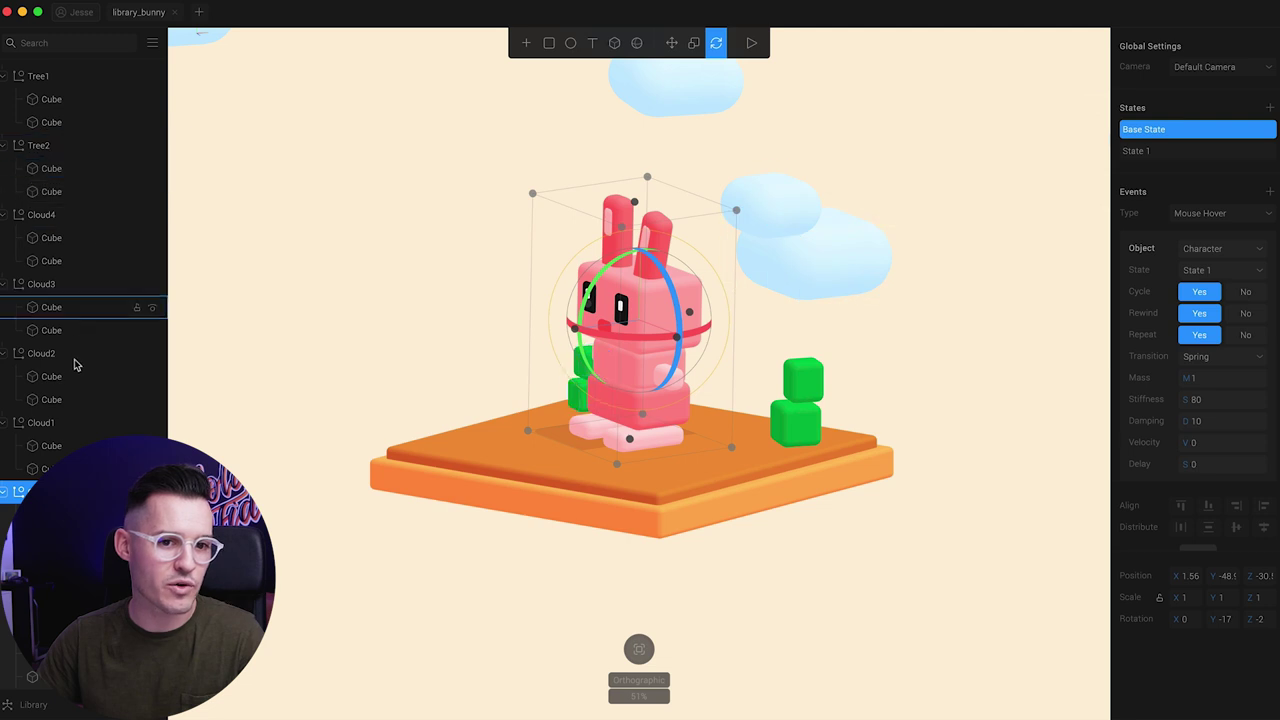
{"action": "left_click", "coordinate": [776, 479]}
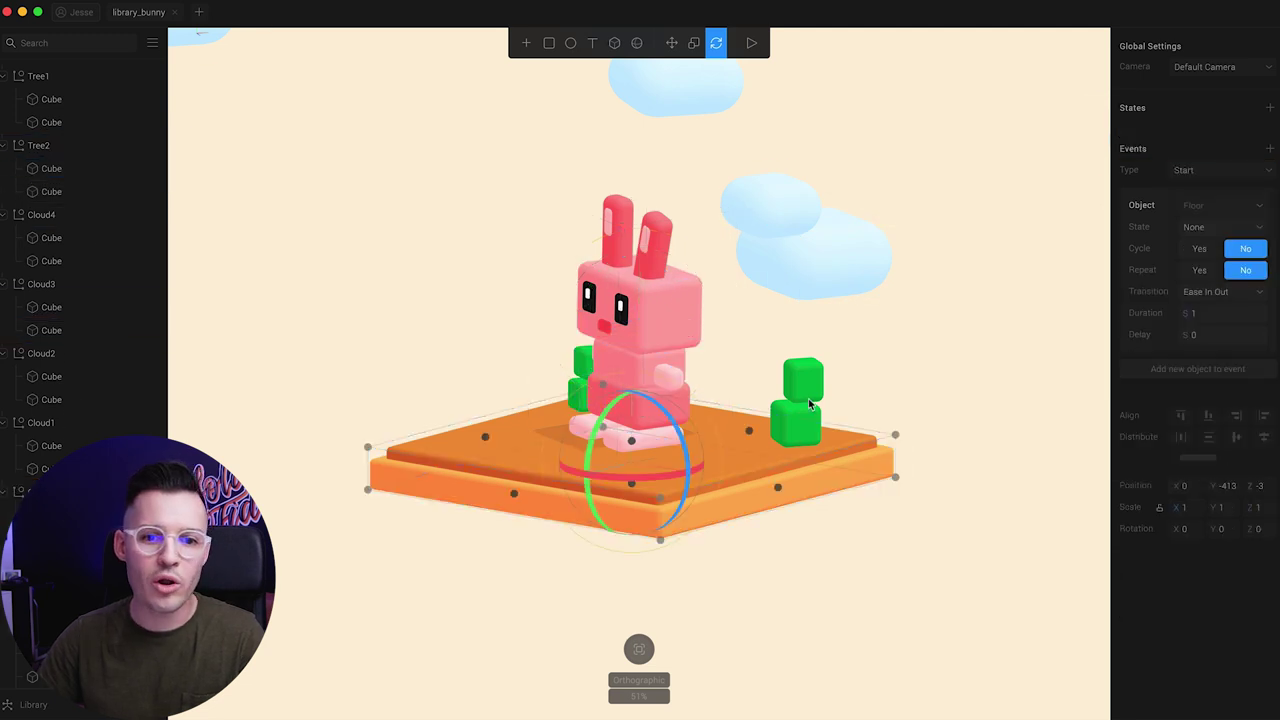
{"action": "left_click", "coordinate": [810, 403]}
{"action": "left_click", "coordinate": [594, 334]}
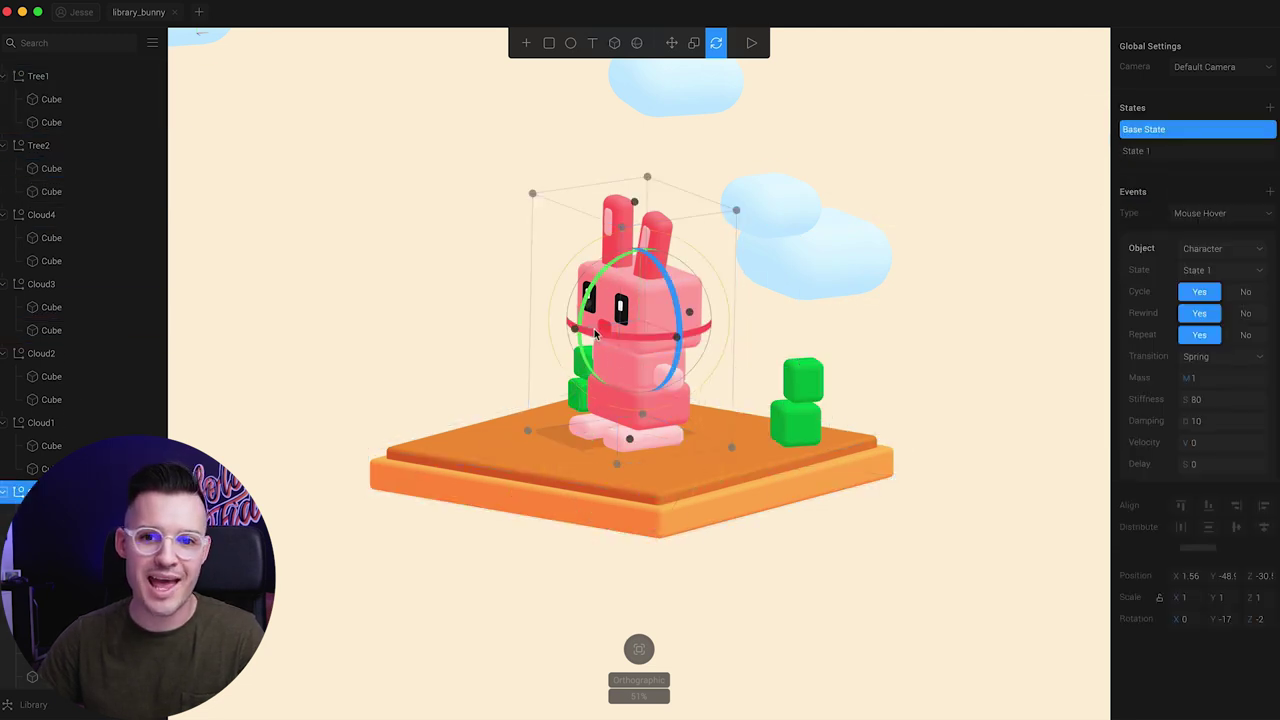
Toggle the bunny between Base State and State 1, leaving it in State 1, and view event types
{"action": "left_click", "coordinate": [1160, 150]}
{"action": "left_click", "coordinate": [1157, 134]}
{"action": "left_click", "coordinate": [1160, 152]}
{"action": "left_click", "coordinate": [1160, 134]}
{"action": "left_click", "coordinate": [1164, 152]}
{"action": "left_click", "coordinate": [1160, 132]}
{"action": "left_click", "coordinate": [1160, 152]}
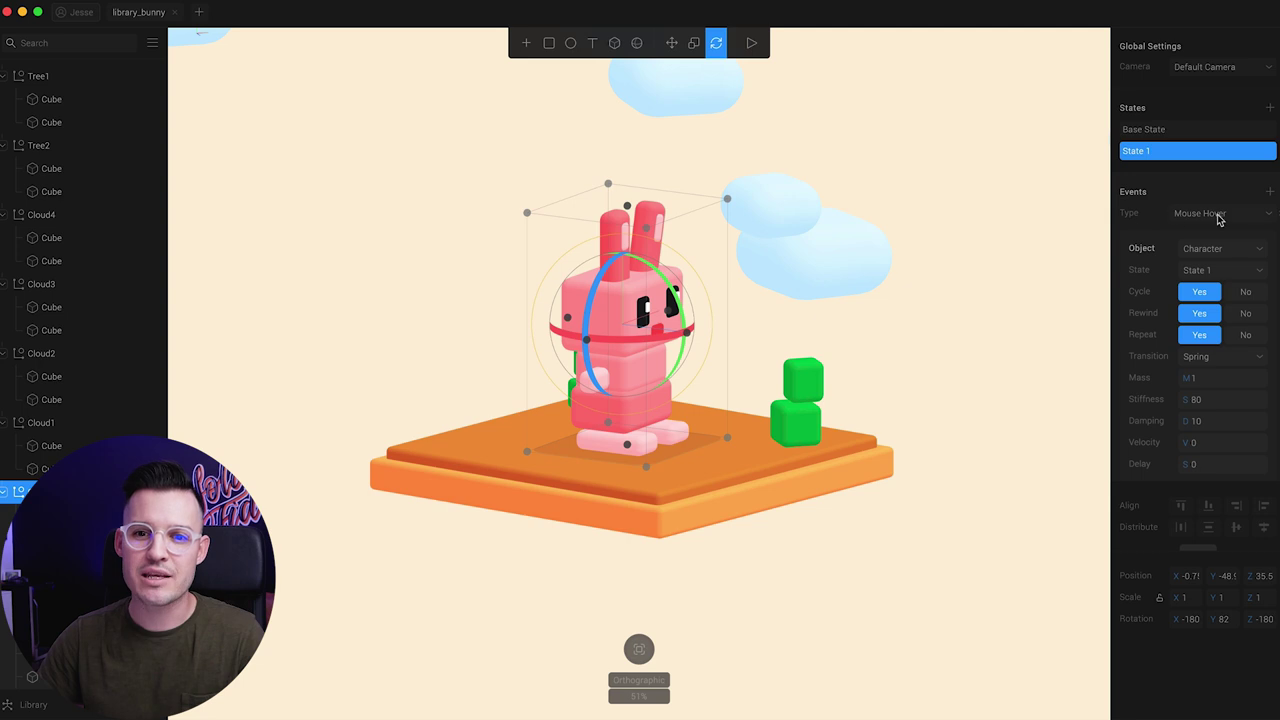
{"action": "left_click", "coordinate": [1205, 218]}
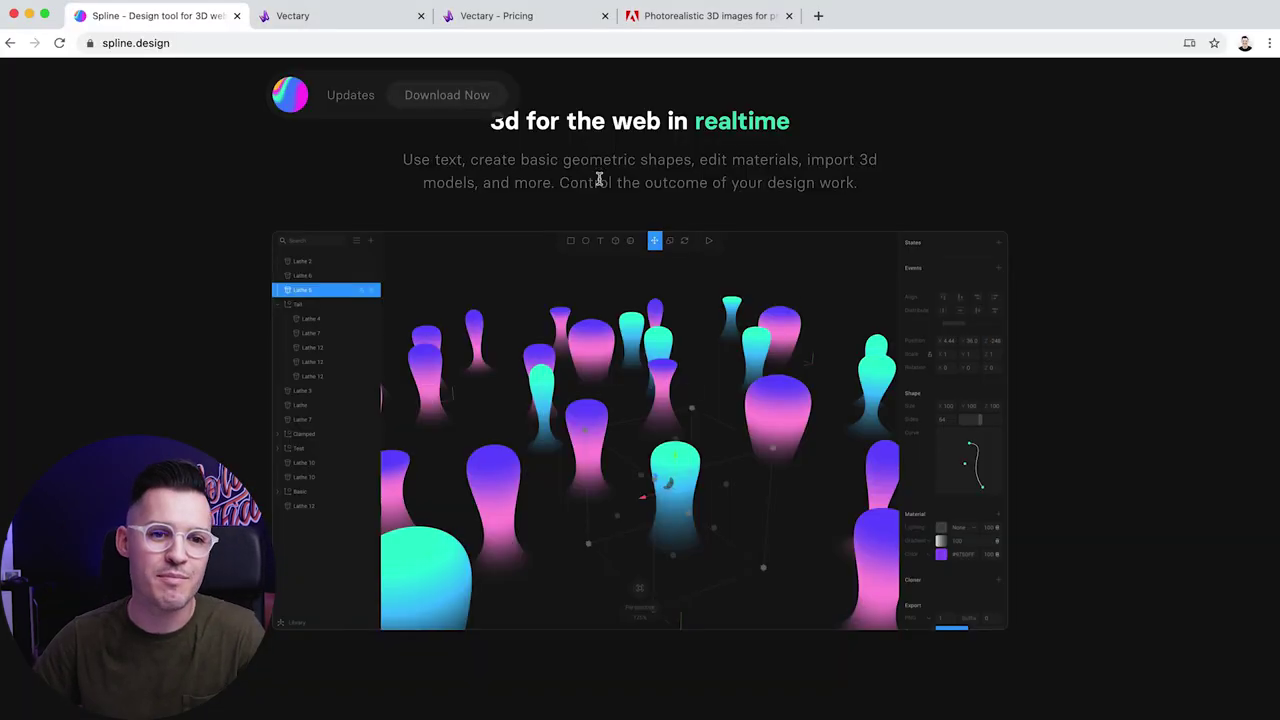
{"action": "scroll", "coordinate": [598, 178], "scroll_direction": "up", "scroll_amount": 10}
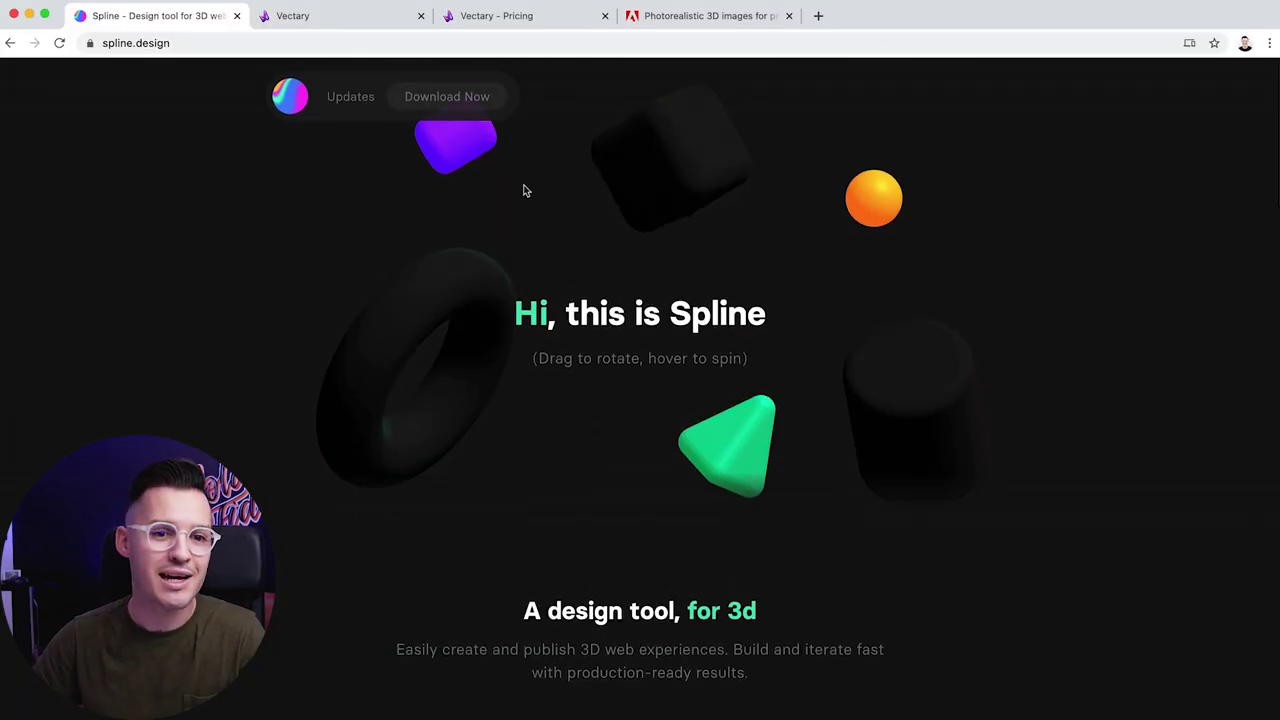
Spin the floating 3D shapes around the 'Hi, this is Spline' greeting
{"action": "left_click_drag", "start_coordinate": [510, 296], "coordinate": [677, 271]}
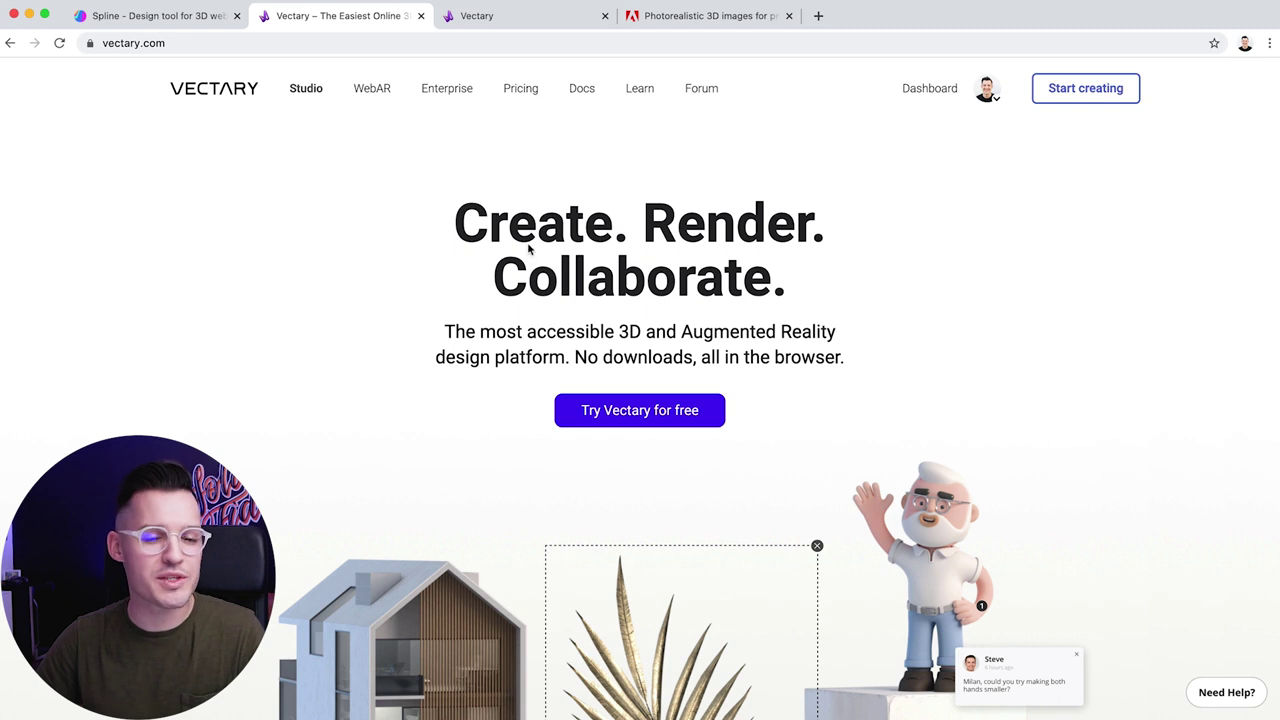
Scroll to 'Output 3D formats ready for a new decade' and orbit the embedded projector model
{"action": "scroll", "coordinate": [240, 289], "scroll_direction": "down", "scroll_amount": 5}
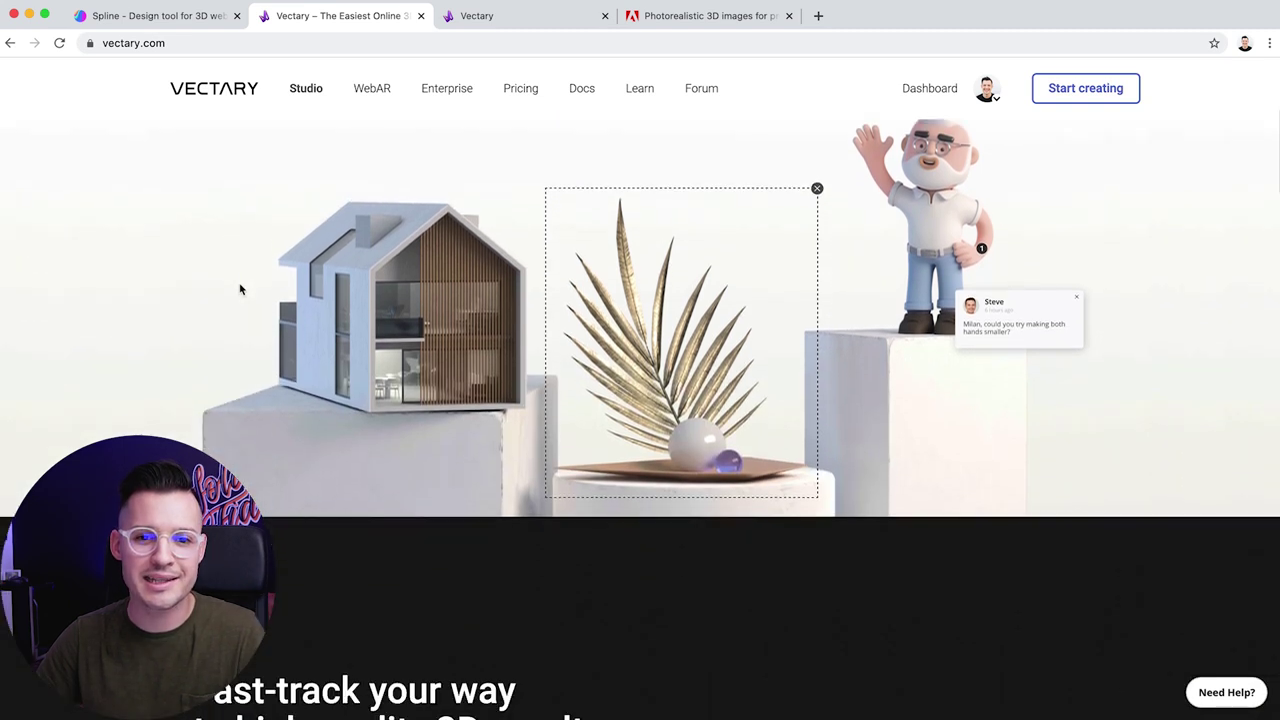
{"action": "scroll", "coordinate": [240, 289], "scroll_direction": "up", "scroll_amount": 2}
{"action": "scroll", "coordinate": [240, 291], "scroll_direction": "down", "scroll_amount": 5}
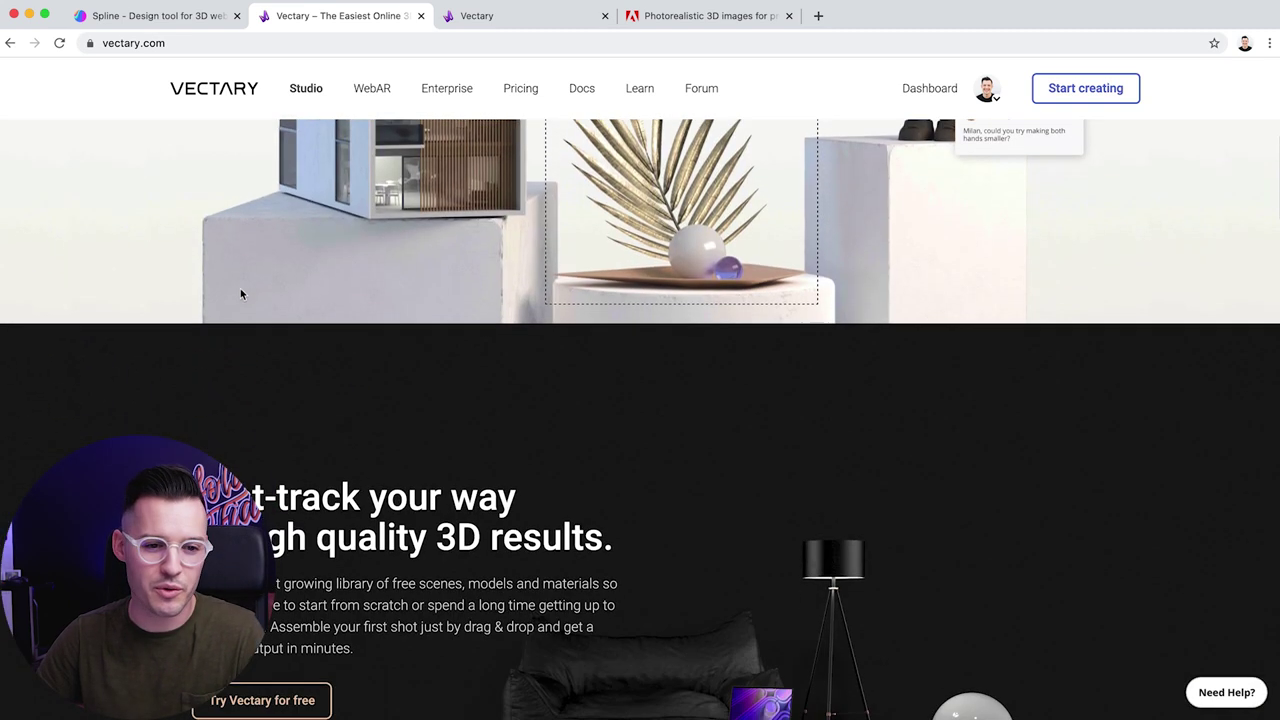
{"action": "scroll", "coordinate": [240, 294], "scroll_direction": "down", "scroll_amount": 10}
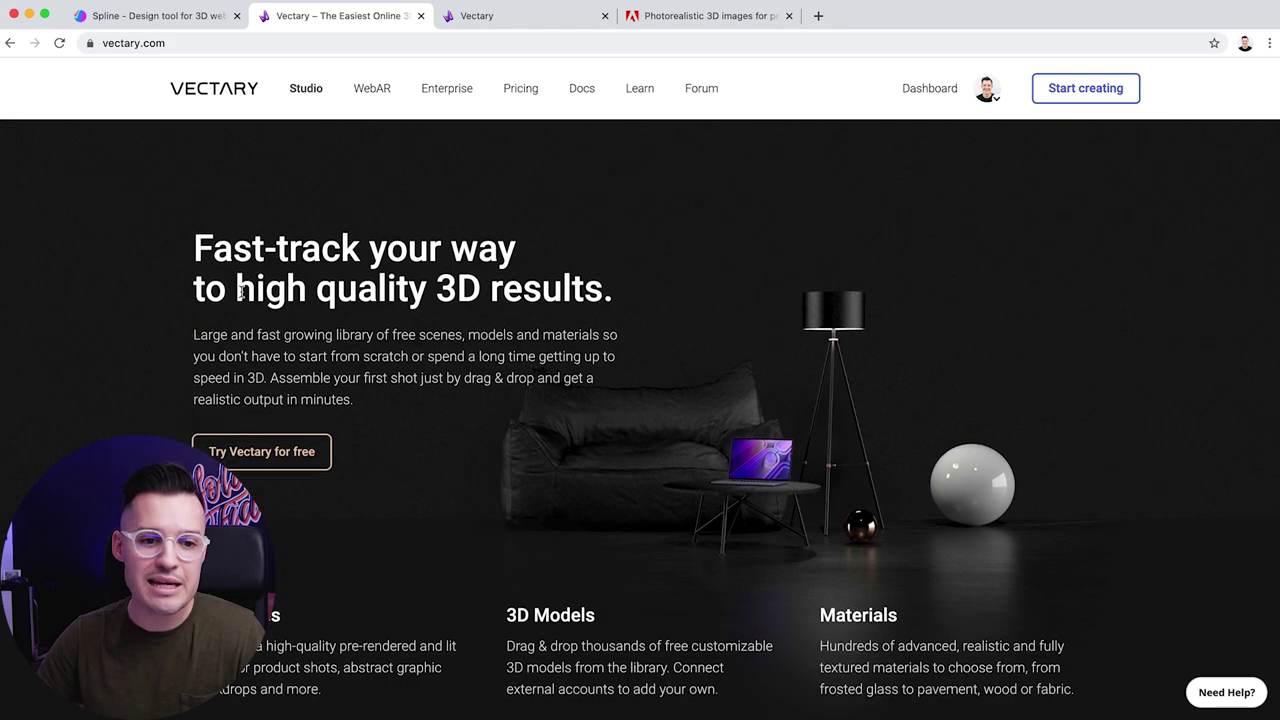
{"action": "scroll", "coordinate": [311, 320], "scroll_direction": "down", "scroll_amount": 1}
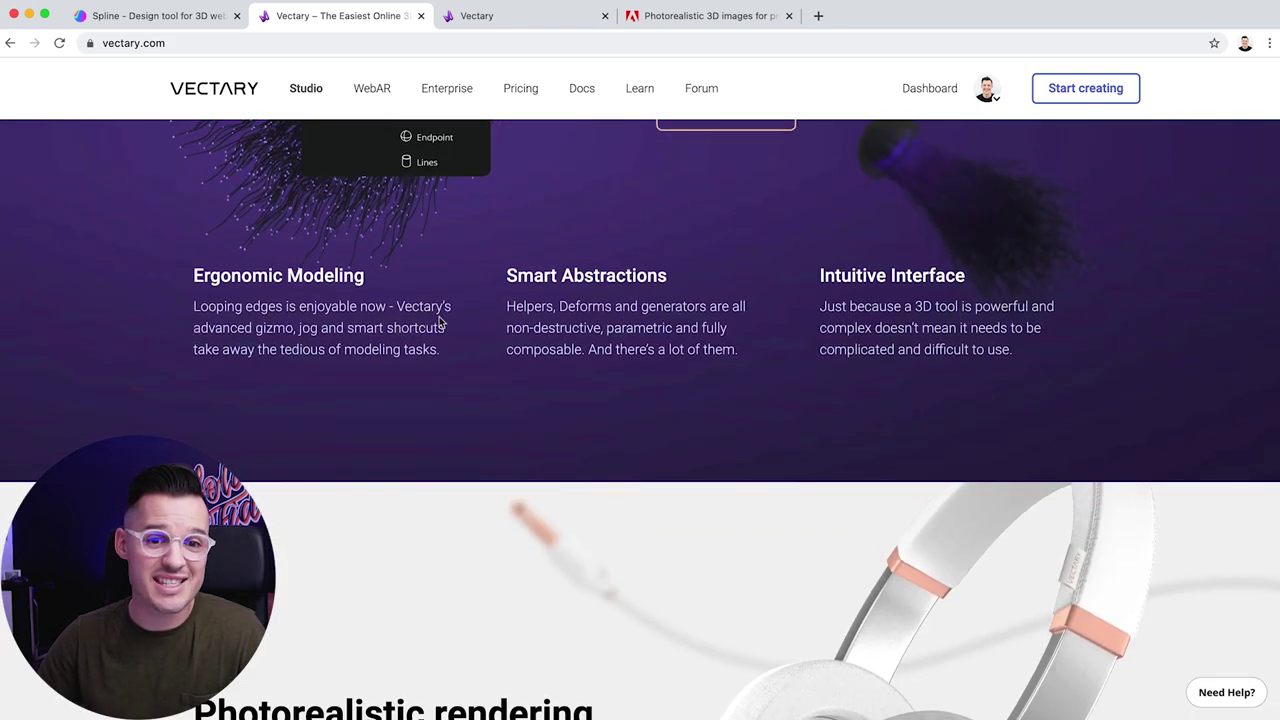
{"action": "scroll", "coordinate": [434, 317], "scroll_direction": "up", "scroll_amount": 3}
{"action": "scroll", "coordinate": [434, 317], "scroll_direction": "down", "scroll_amount": 6}
{"action": "scroll", "coordinate": [434, 322], "scroll_direction": "down", "scroll_amount": 2}
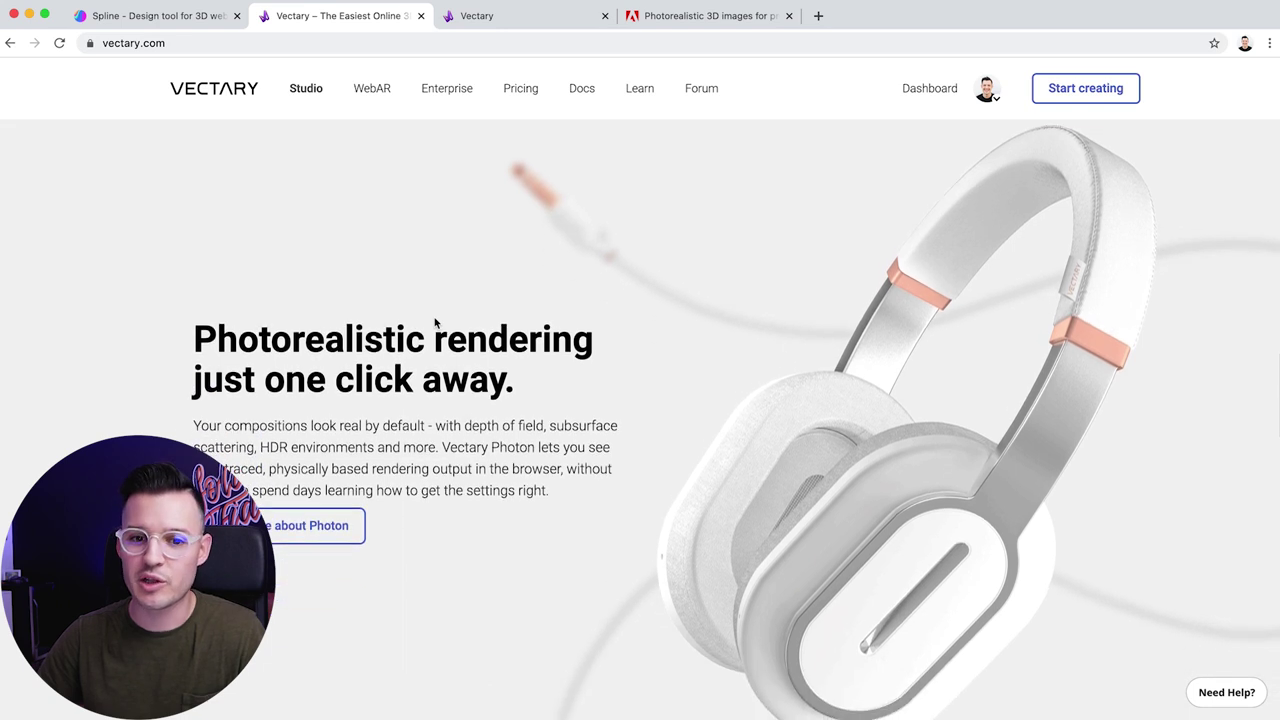
{"action": "scroll", "coordinate": [417, 321], "scroll_direction": "down", "scroll_amount": 5}
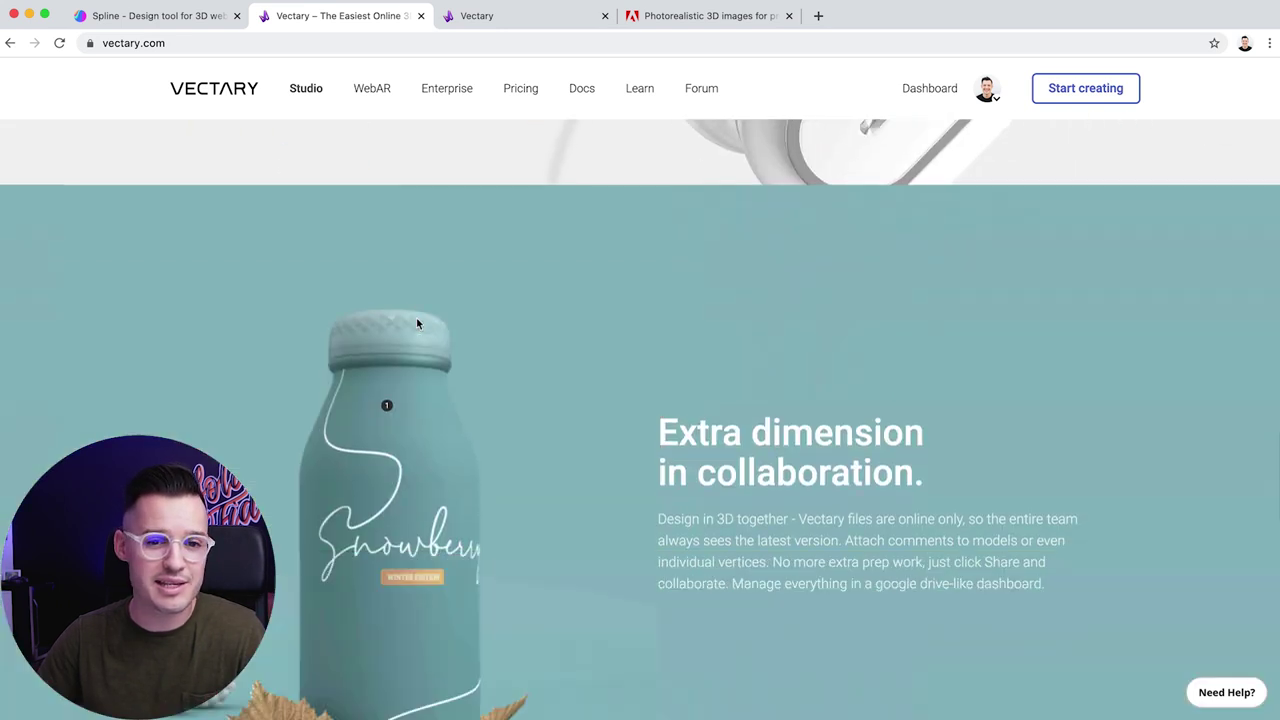
{"action": "scroll", "coordinate": [676, 358], "scroll_direction": "down", "scroll_amount": 5}
{"action": "scroll", "coordinate": [676, 358], "scroll_direction": "down", "scroll_amount": 1}
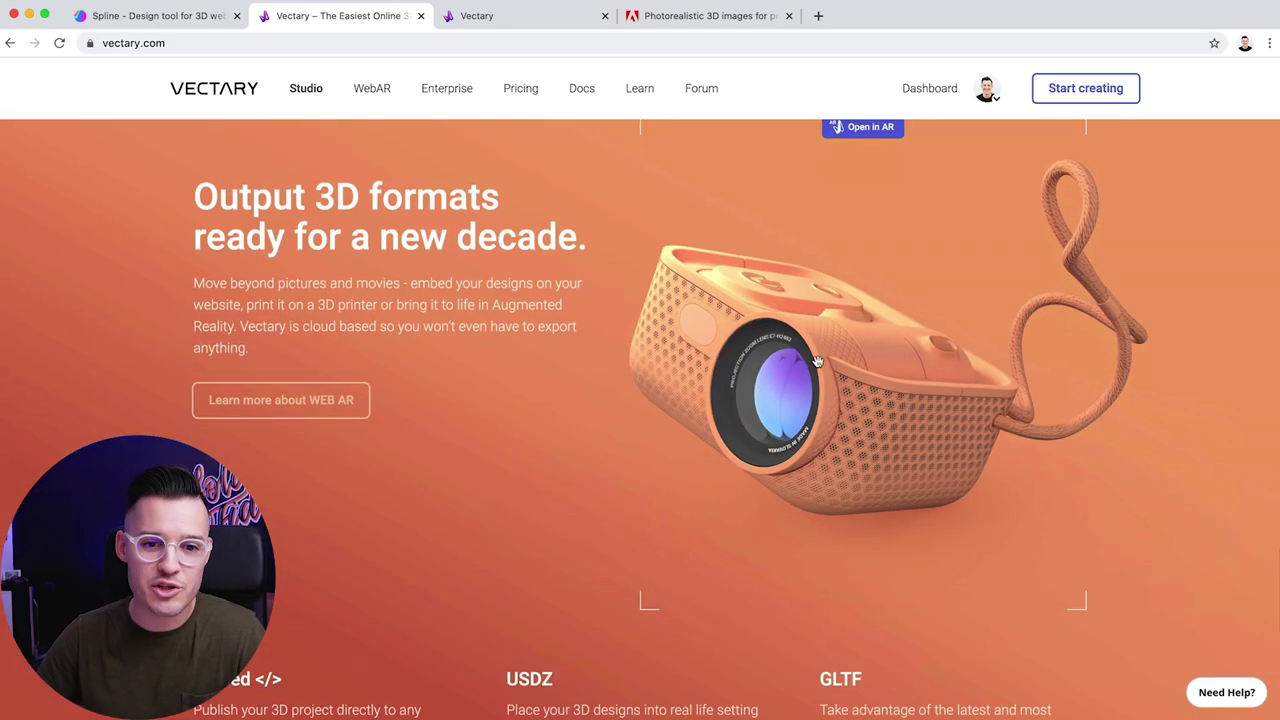
{"action": "left_click_drag", "start_coordinate": [778, 316], "coordinate": [621, 351]}
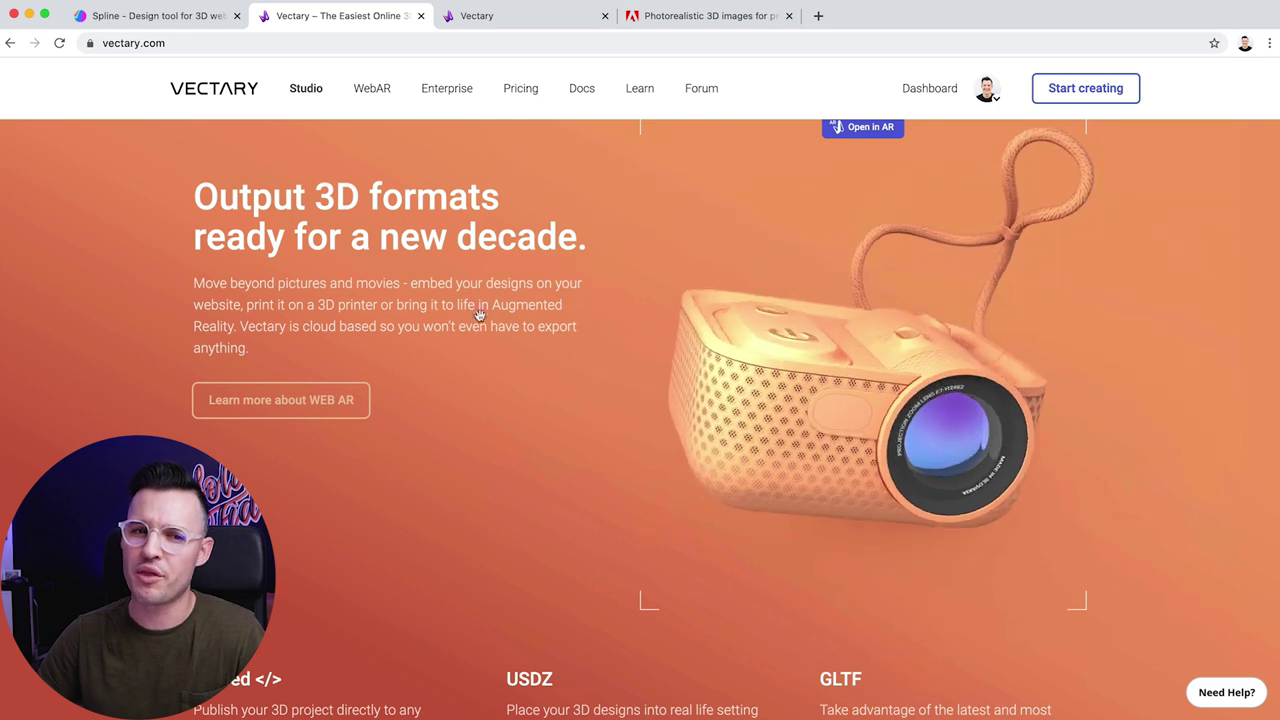
{"action": "scroll", "coordinate": [603, 279], "scroll_direction": "up", "scroll_amount": 1}
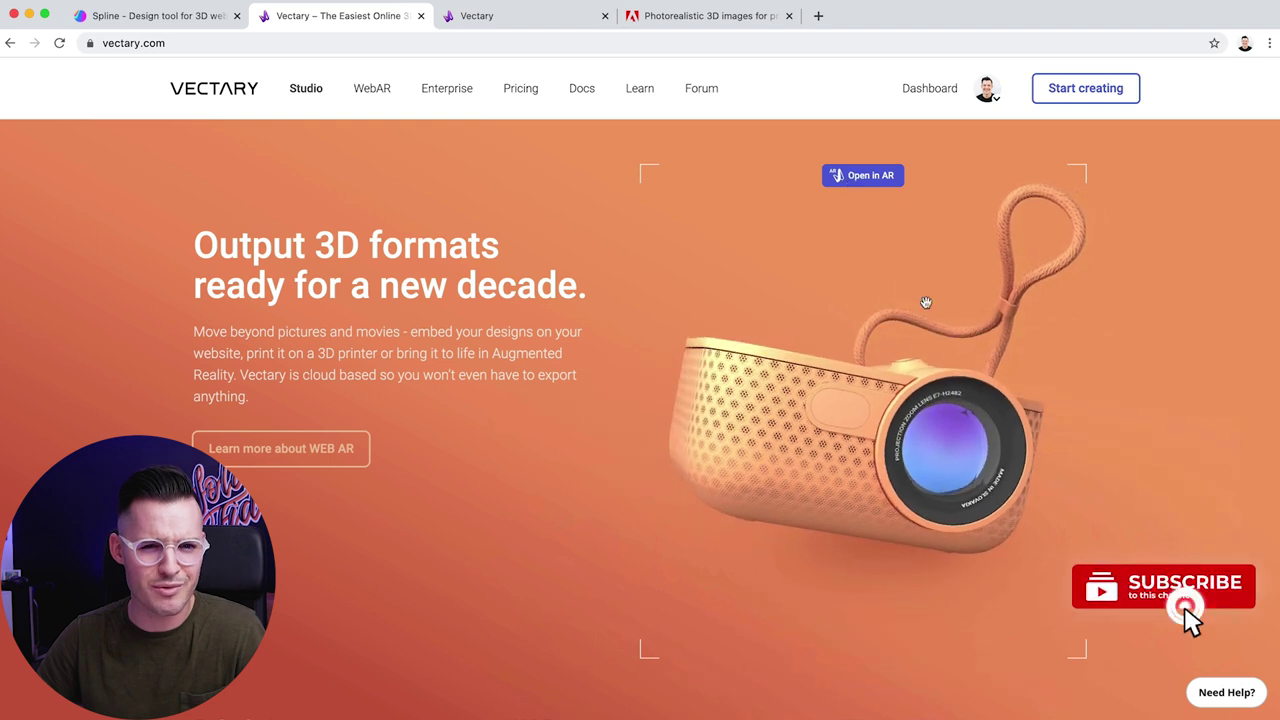
Show the projector's AR QR code, then scroll back to the Photon rendering section
{"action": "left_click", "coordinate": [862, 180]}
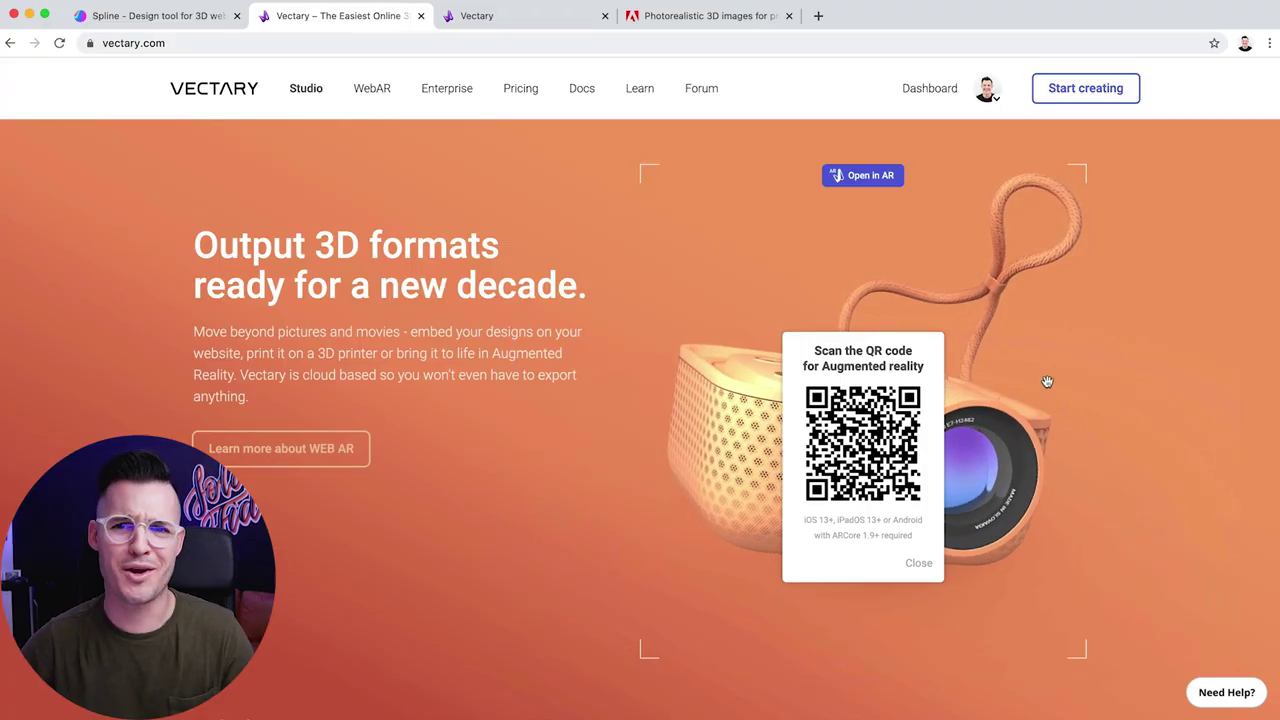
{"action": "scroll", "coordinate": [1098, 388], "scroll_direction": "down", "scroll_amount": 1}
{"action": "scroll", "coordinate": [1074, 402], "scroll_direction": "down", "scroll_amount": 3}
{"action": "scroll", "coordinate": [1066, 418], "scroll_direction": "up", "scroll_amount": 3}
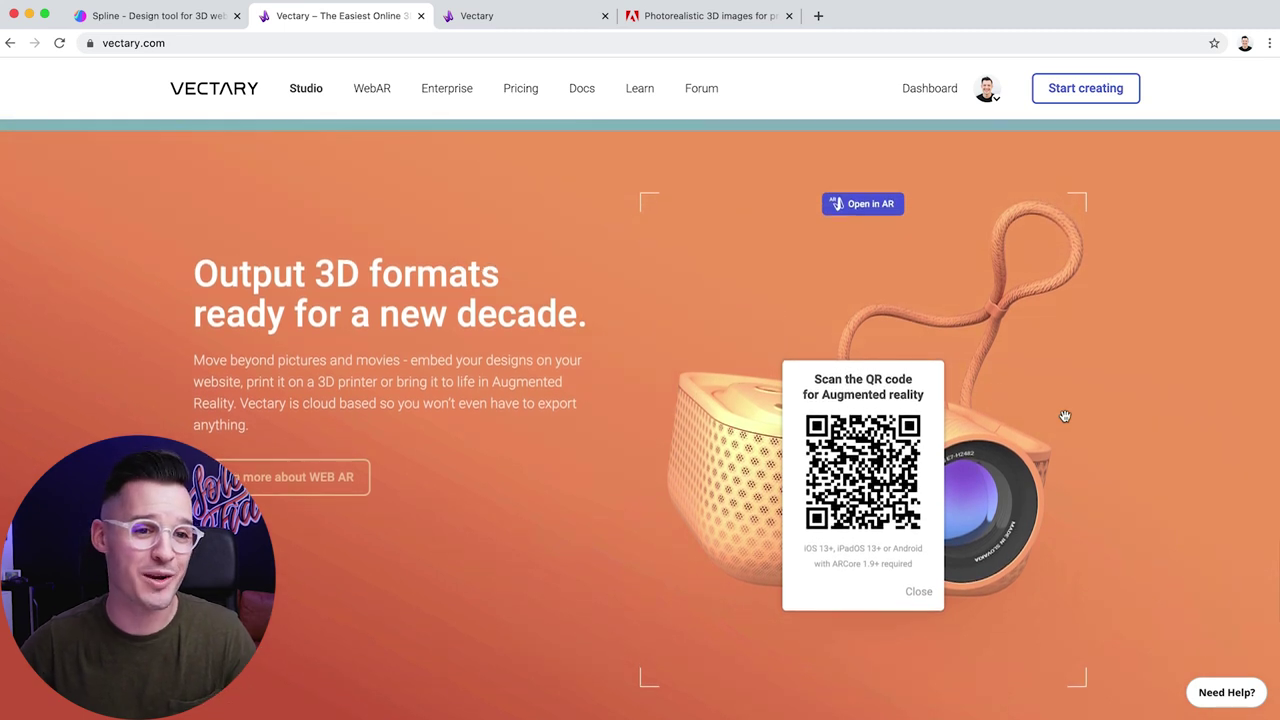
{"action": "scroll", "coordinate": [717, 340], "scroll_direction": "down", "scroll_amount": 10}
{"action": "scroll", "coordinate": [717, 346], "scroll_direction": "up", "scroll_amount": 5}
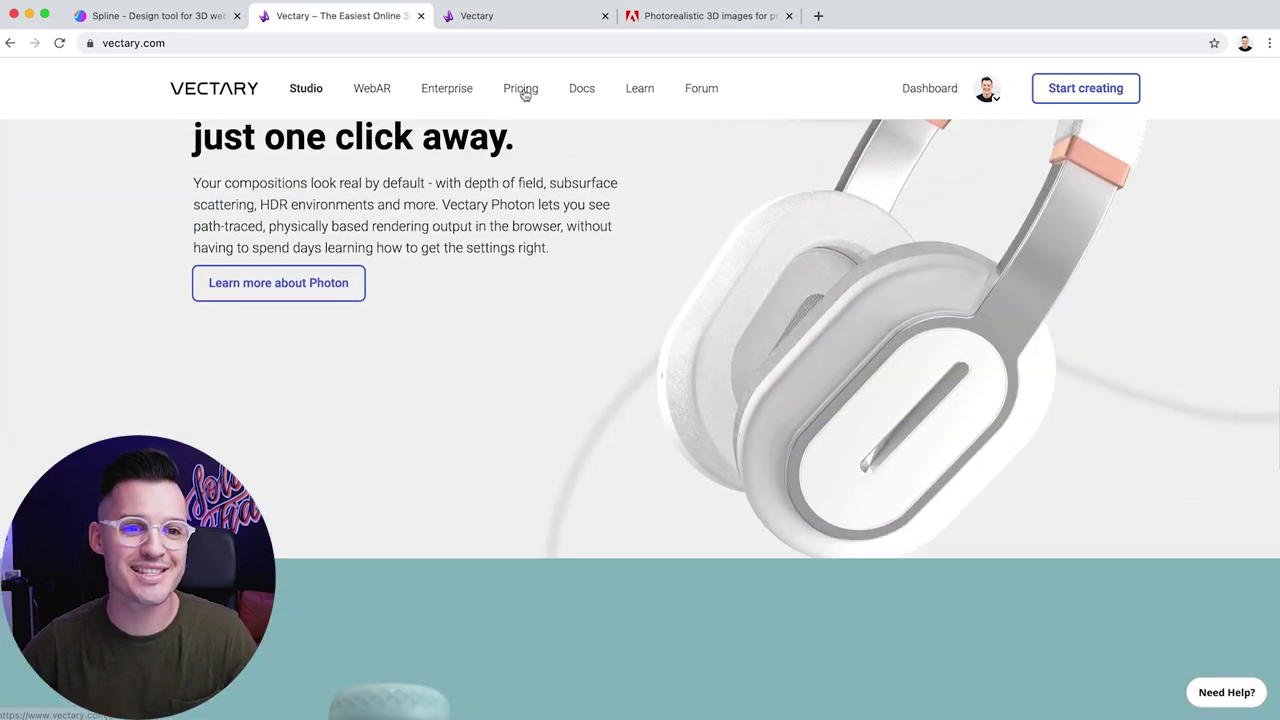
Look through the Free, Premium and Enterprise pricing plans, then switch to the Book Cover scene
{"action": "left_click", "coordinate": [522, 92]}
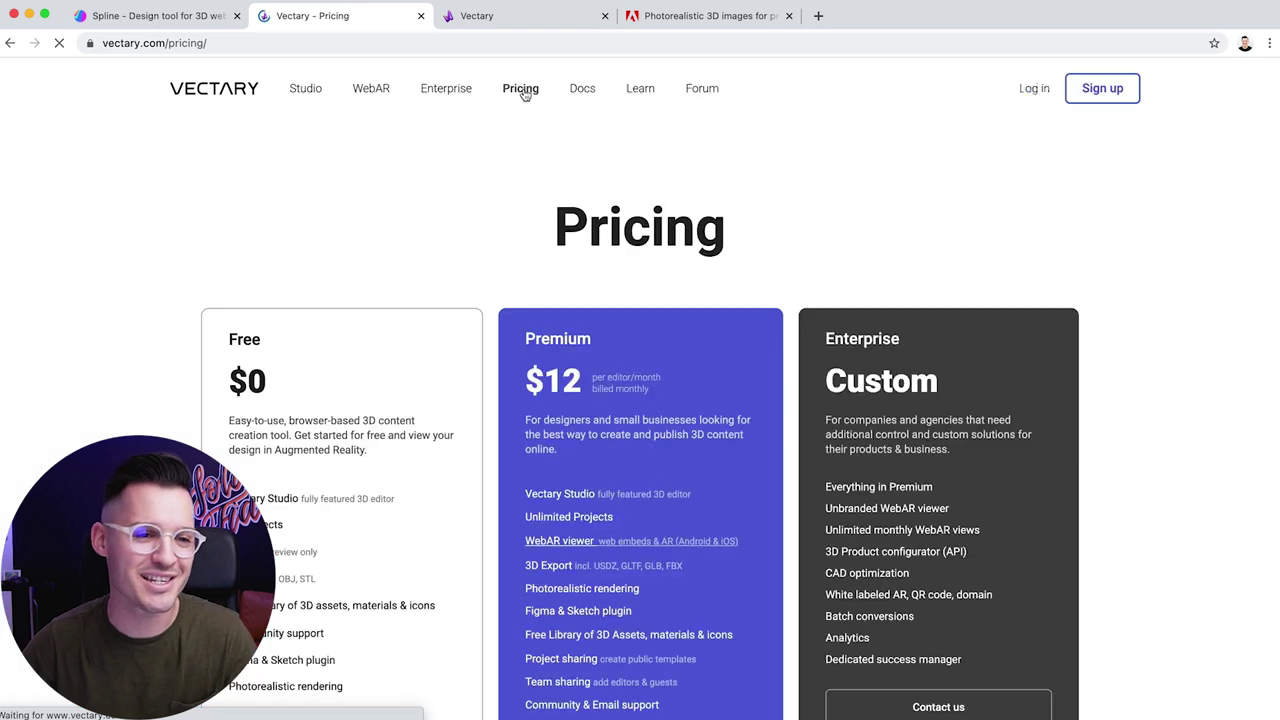
{"action": "scroll", "coordinate": [334, 277], "scroll_direction": "down", "scroll_amount": 1}
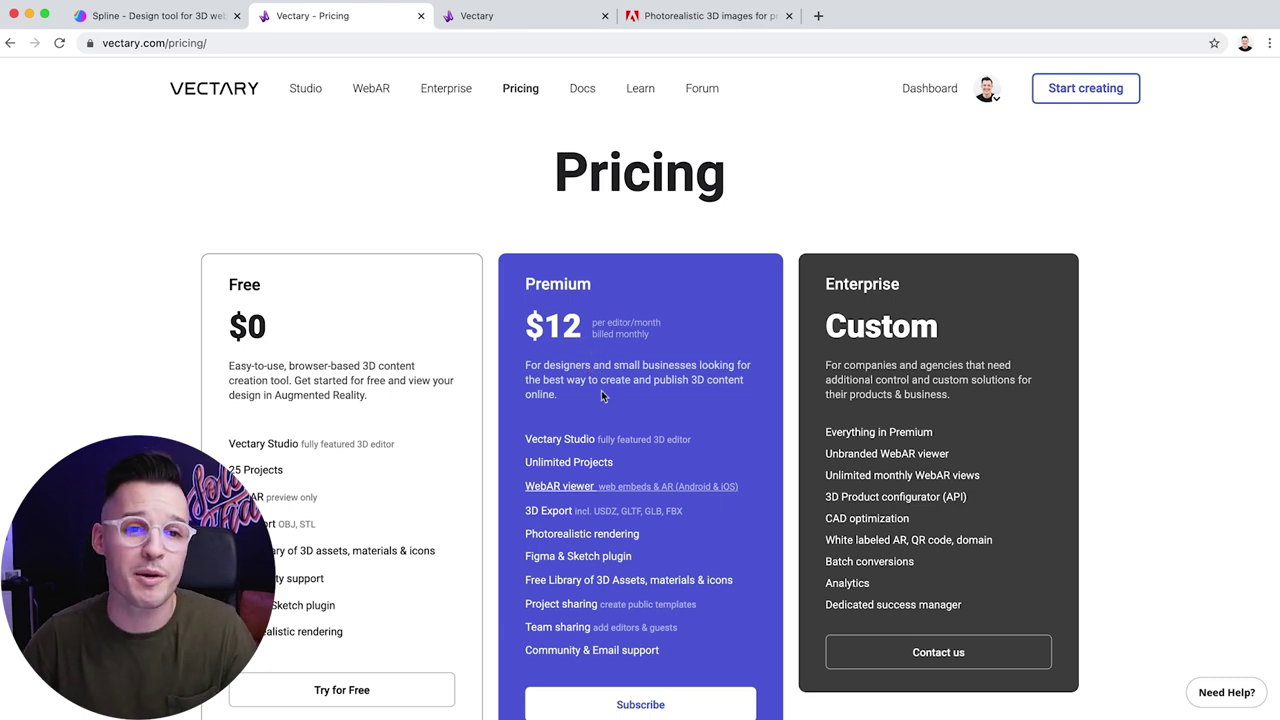
{"action": "left_click", "coordinate": [510, 18]}
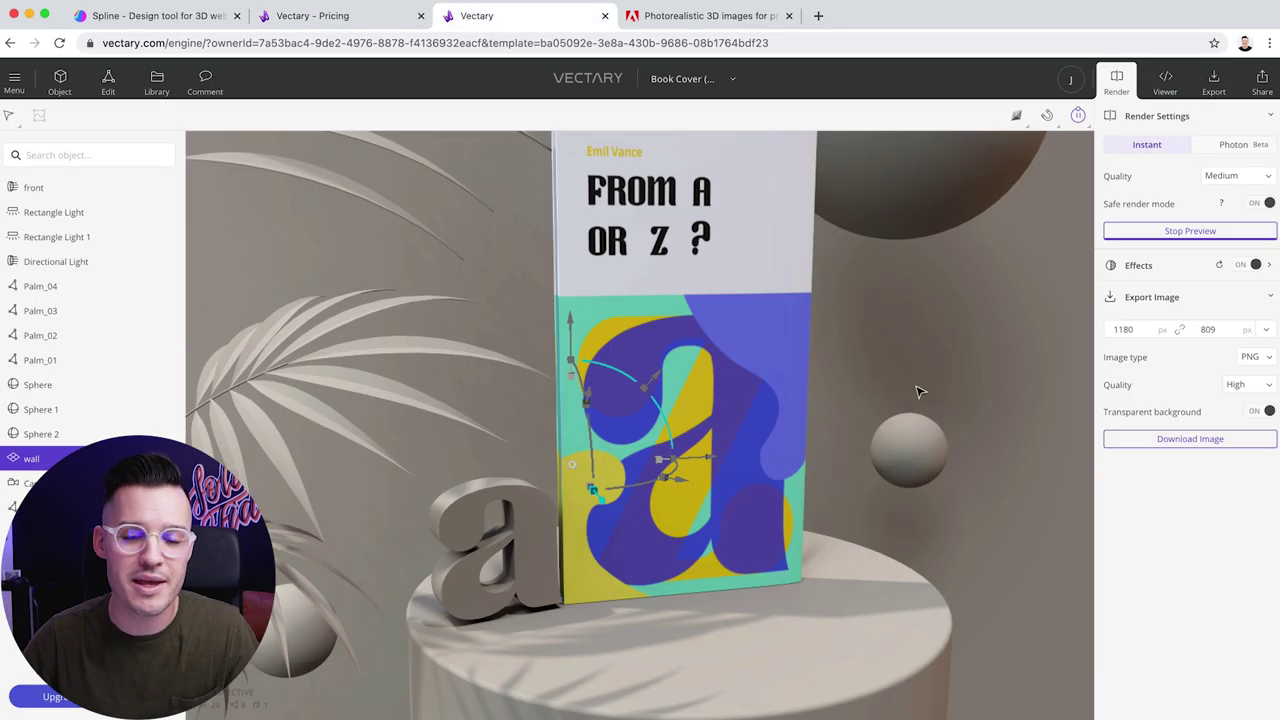
Zoom and orbit until the 'FROM A OR Z ?' book faces the camera, then select the small sphere
{"action": "scroll", "coordinate": [900, 383], "scroll_direction": "down", "scroll_amount": 5}
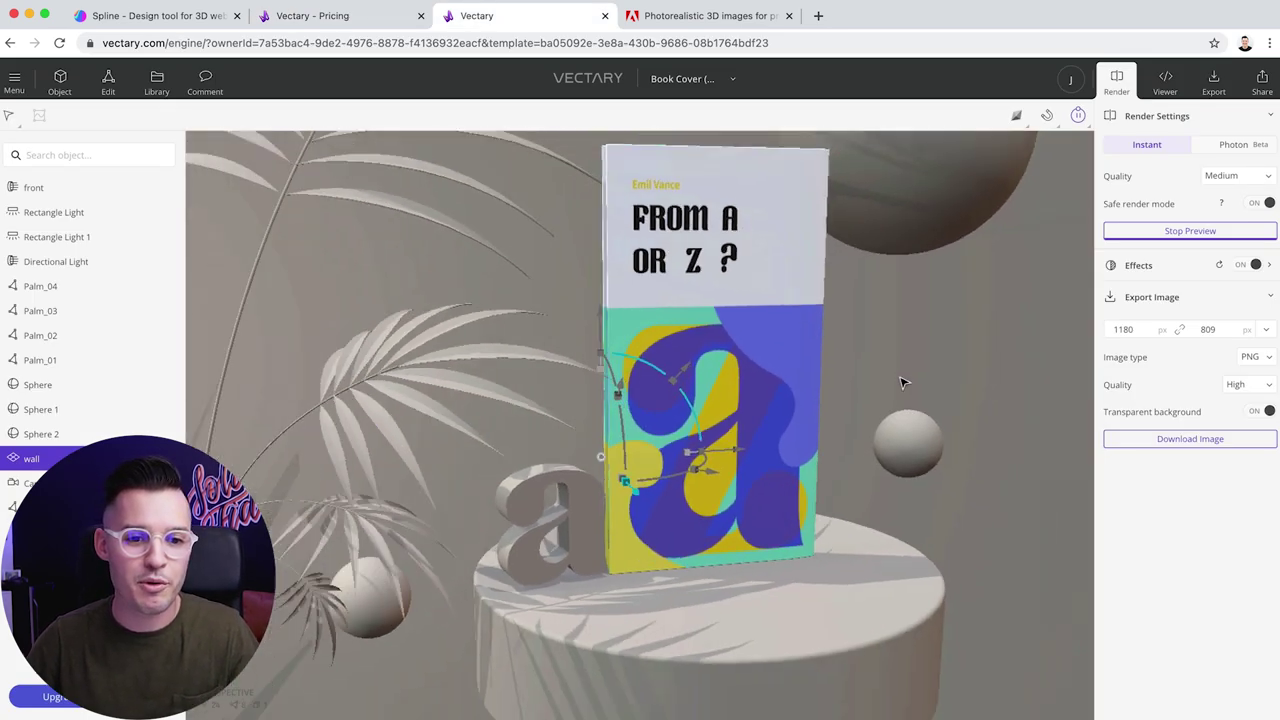
{"action": "scroll", "coordinate": [902, 382], "scroll_direction": "up", "scroll_amount": 3}
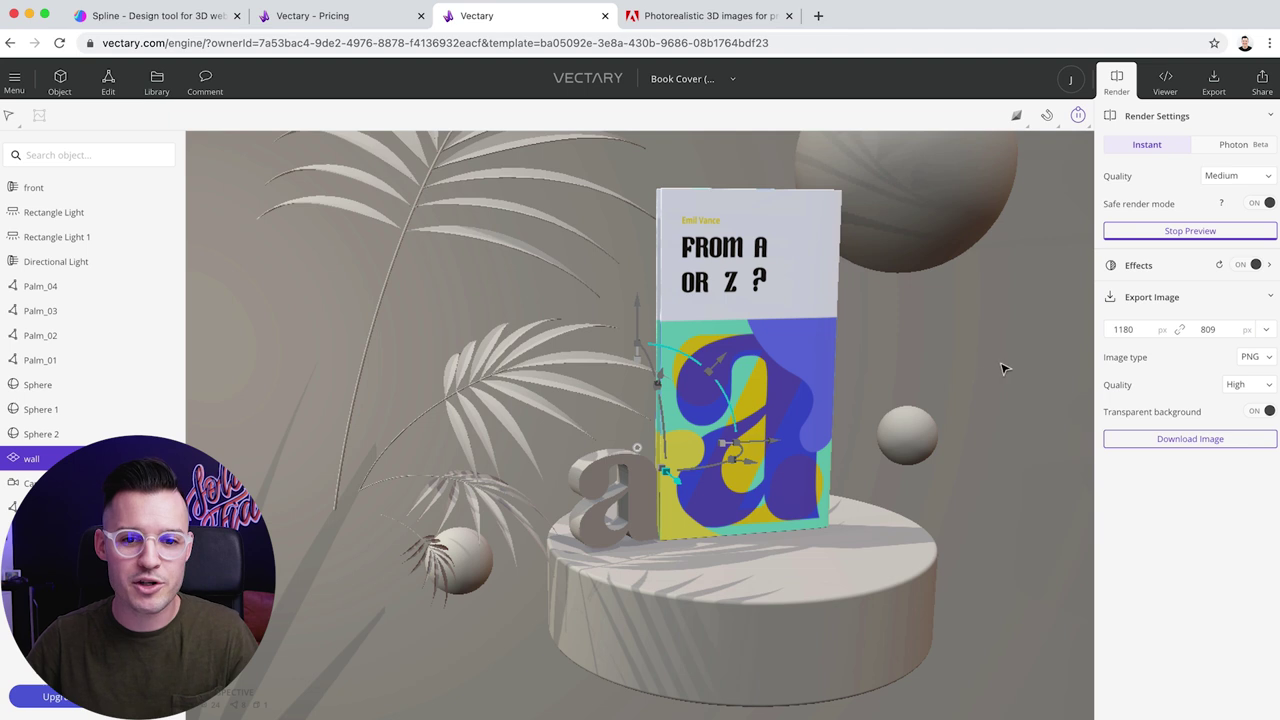
{"action": "left_click_drag", "start_coordinate": [955, 407], "coordinate": [811, 571]}
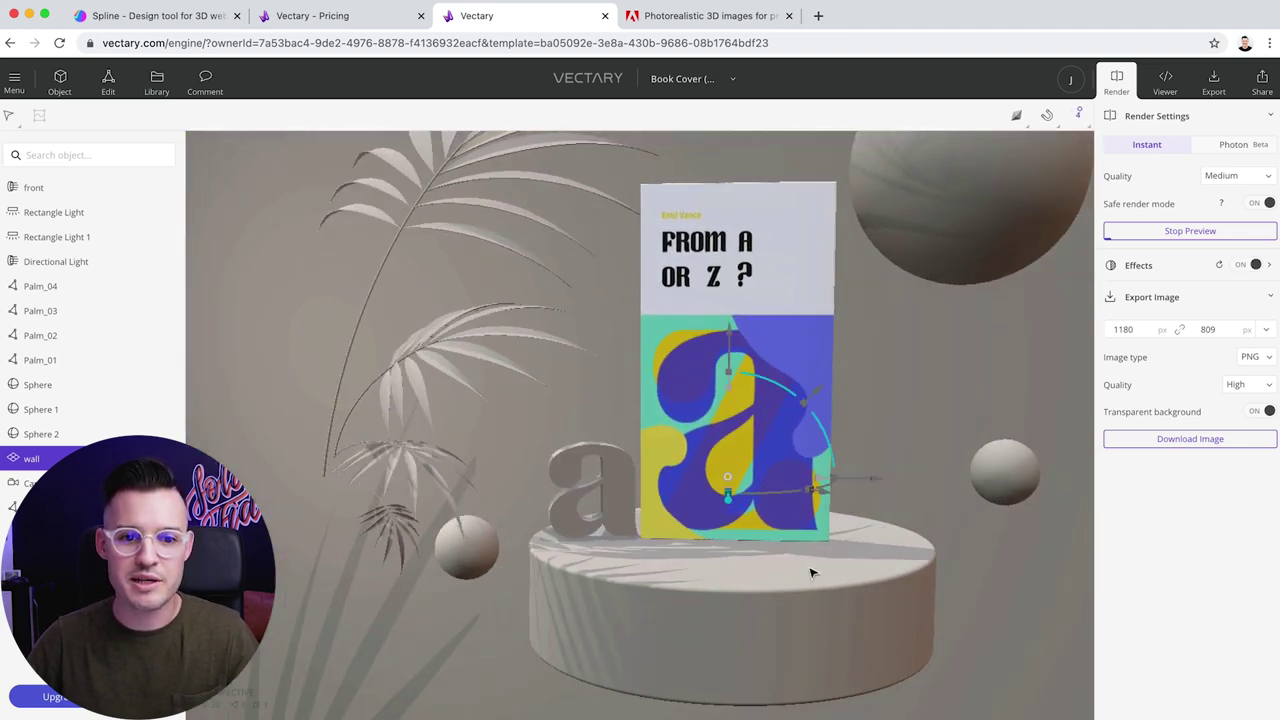
{"action": "left_click_drag", "start_coordinate": [494, 594], "coordinate": [880, 423]}
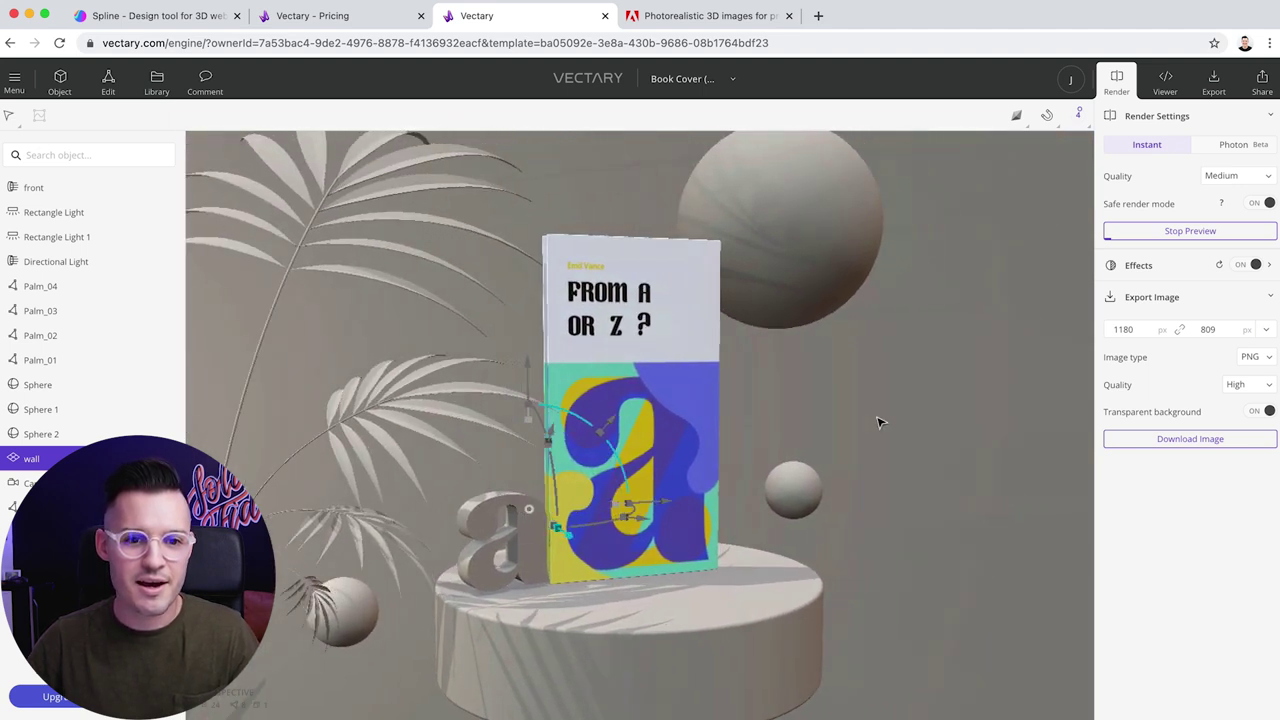
{"action": "scroll", "coordinate": [880, 423], "scroll_direction": "up", "scroll_amount": 3}
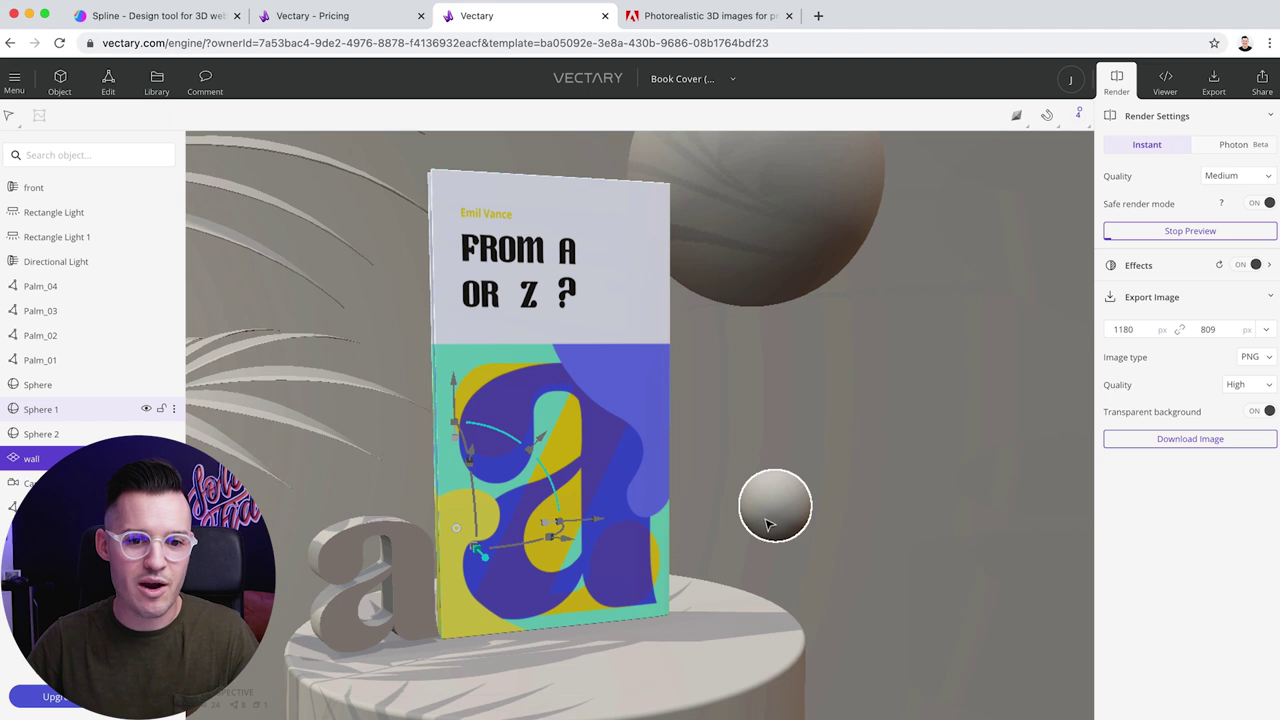
{"action": "left_click", "coordinate": [771, 509]}
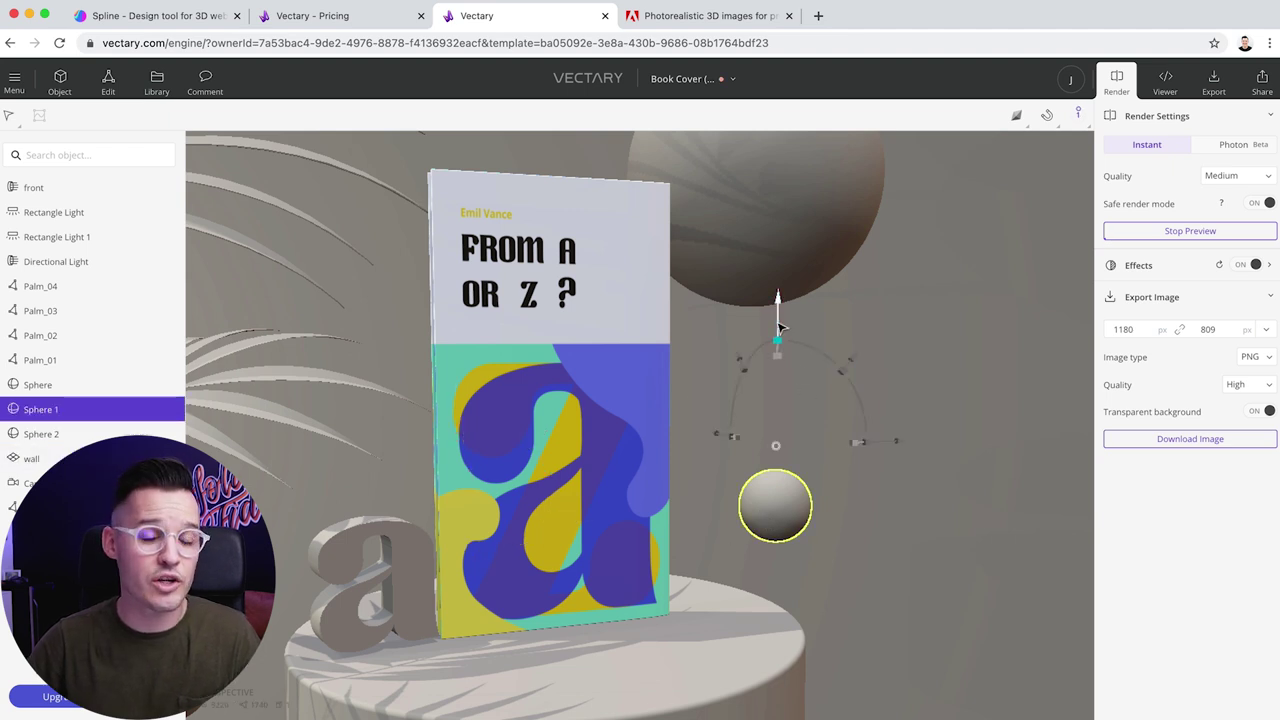
Raise Sphere 1 slightly and slide it along X nearer the book, with live render preview off
{"action": "mouse_move", "coordinate": [781, 289]}
{"action": "left_mouse_down"}
{"action": "mouse_move", "coordinate": [781, 175]}
{"action": "mouse_move", "coordinate": [782, 277]}
{"action": "left_mouse_up"}
{"action": "left_click_drag", "start_coordinate": [786, 341], "coordinate": [790, 263]}
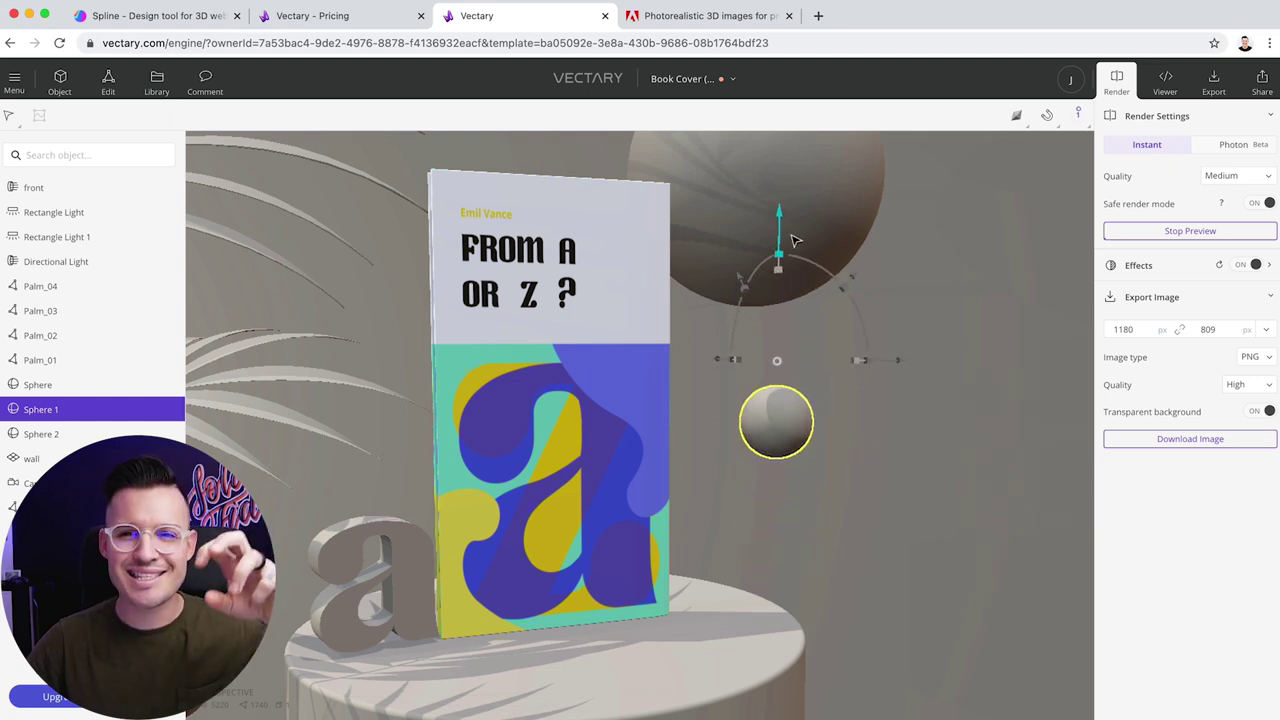
{"action": "left_click_drag", "start_coordinate": [805, 205], "coordinate": [816, 300]}
{"action": "left_click", "coordinate": [1169, 236]}
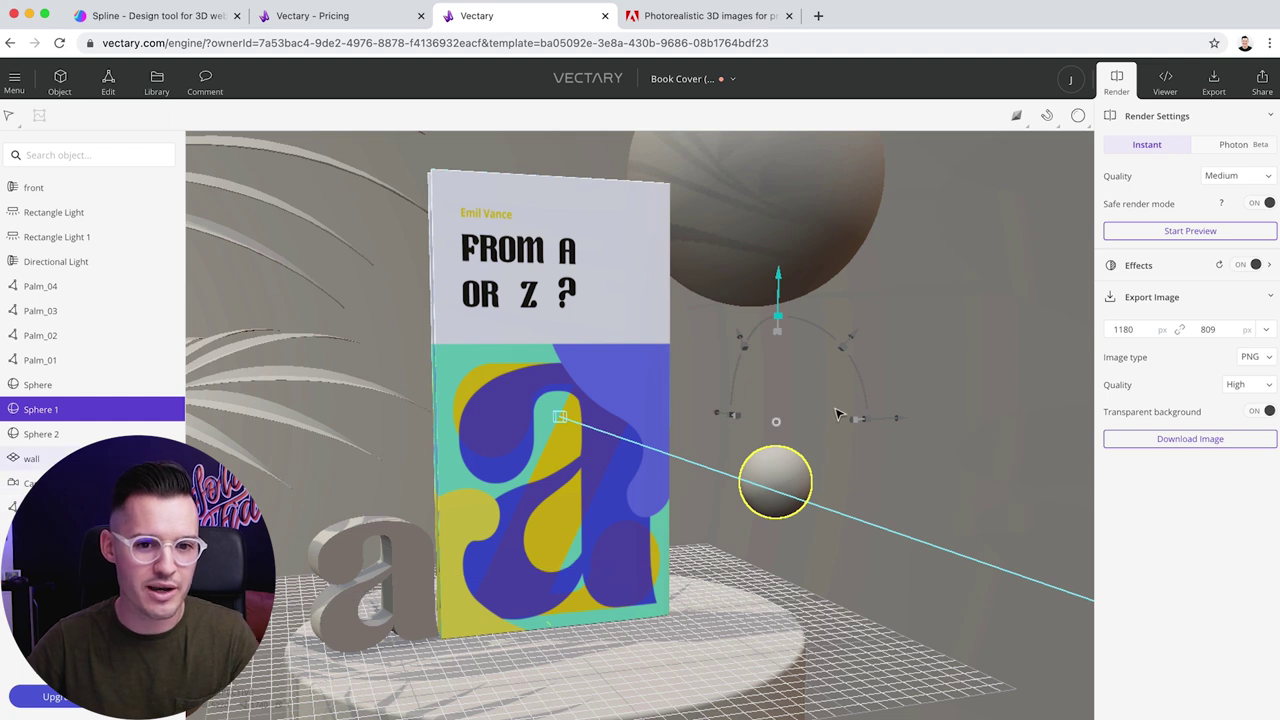
{"action": "left_click_drag", "start_coordinate": [890, 424], "coordinate": [815, 422]}
{"action": "left_click_drag", "start_coordinate": [785, 343], "coordinate": [900, 460]}
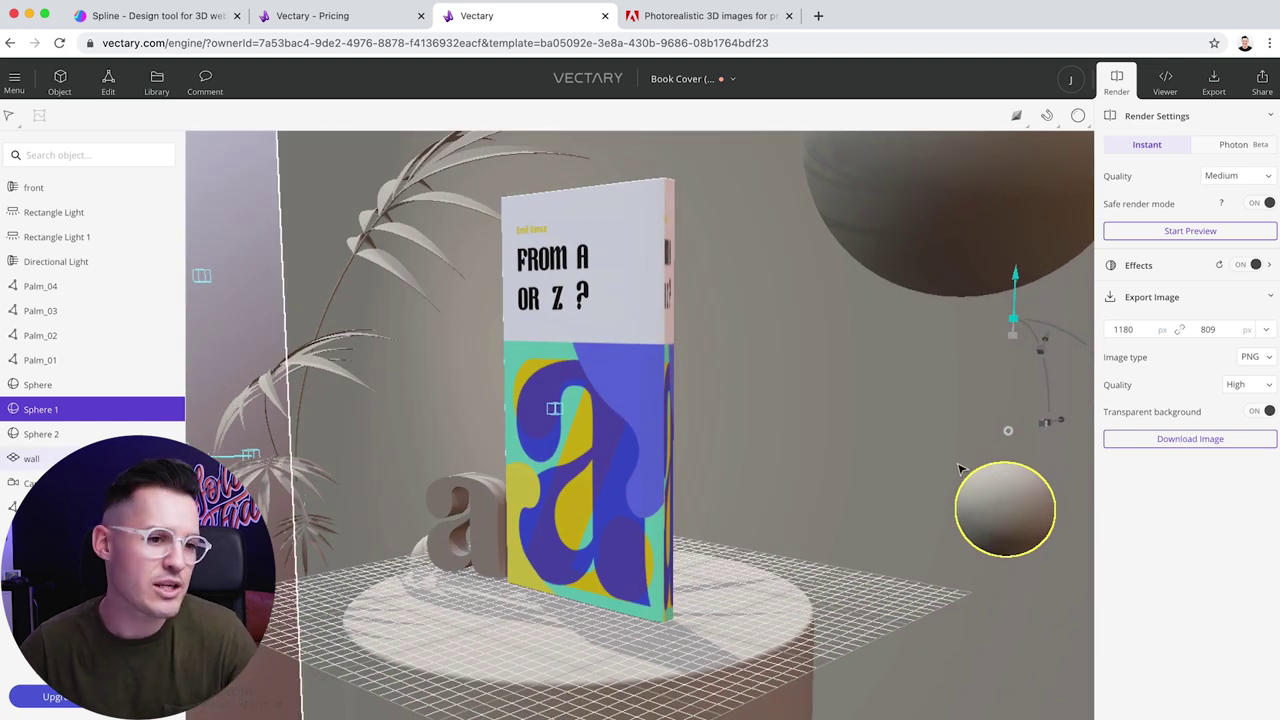
{"action": "left_click", "coordinate": [14, 82]}
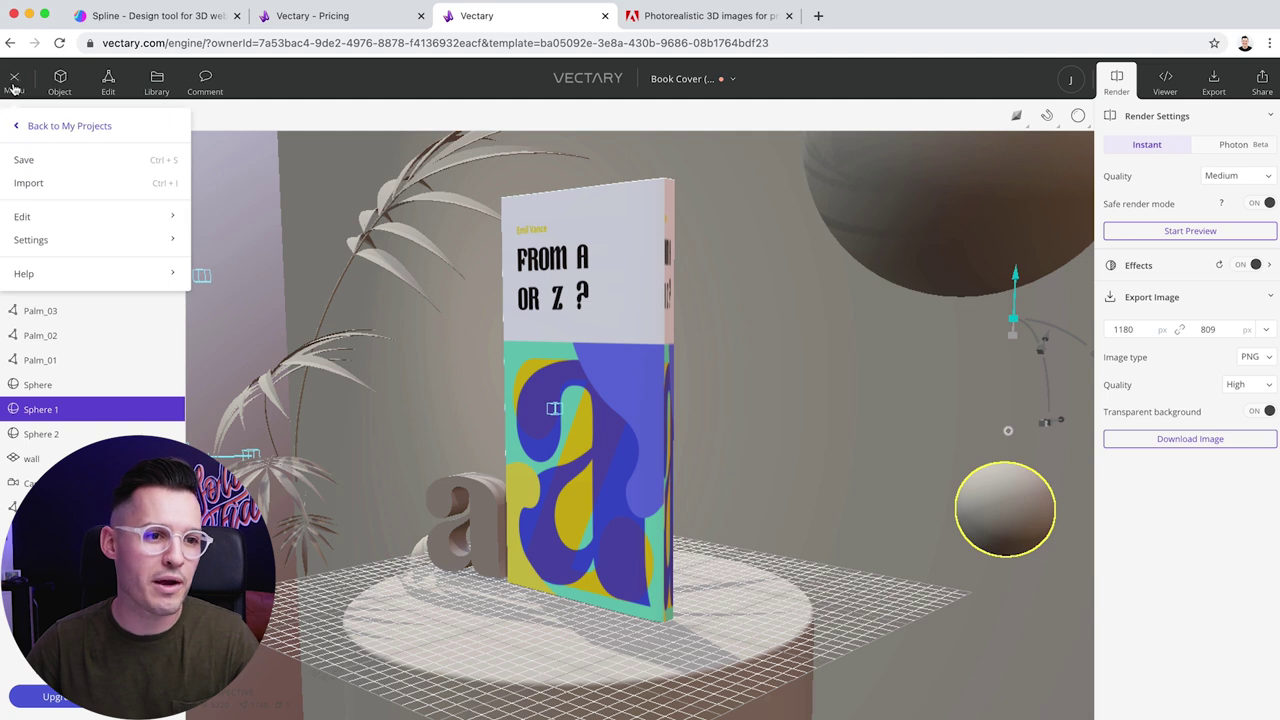
Save the scene, go back to projects, and open the Lemon Can template from Templates
{"action": "left_click", "coordinate": [45, 127]}
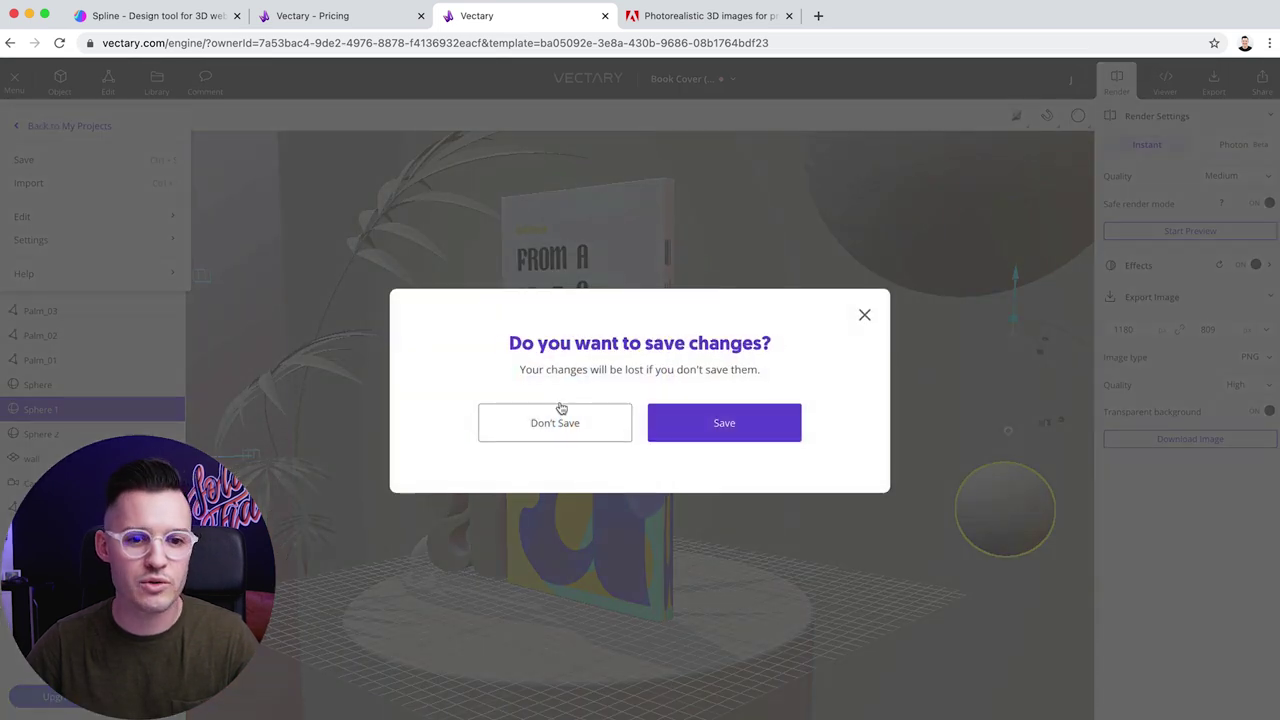
{"action": "left_click", "coordinate": [707, 430]}
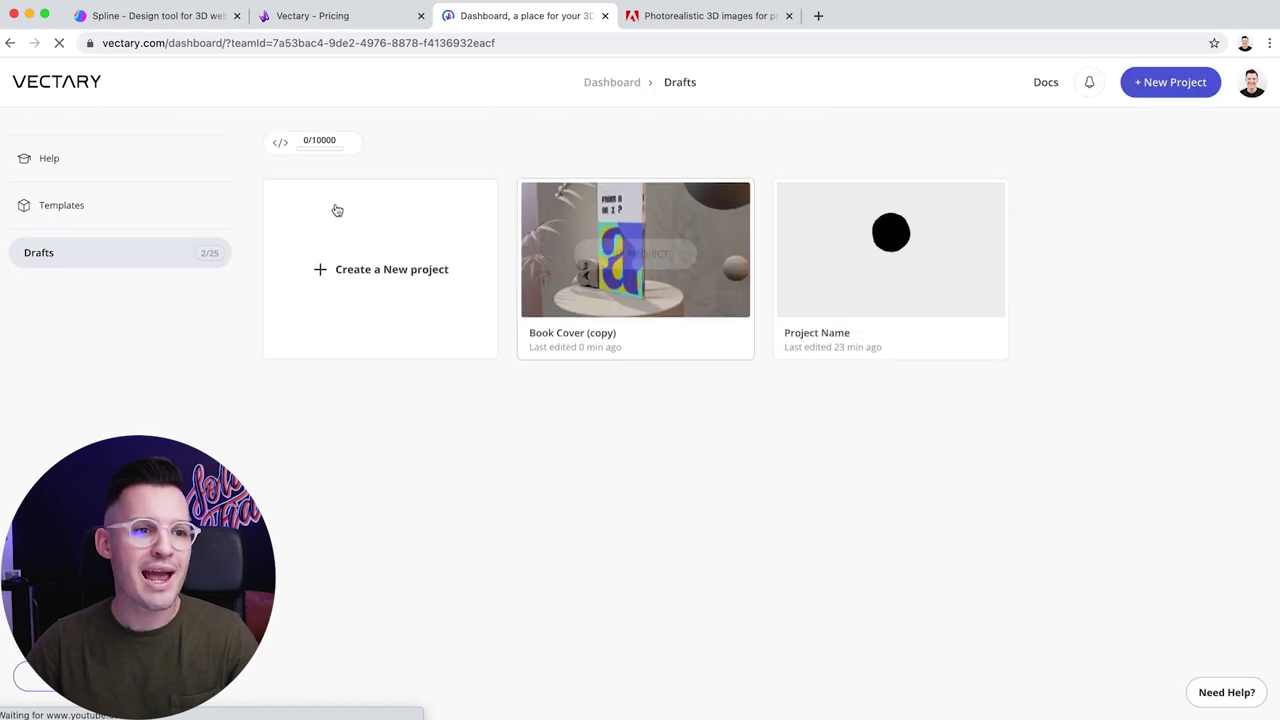
{"action": "left_click", "coordinate": [115, 210]}
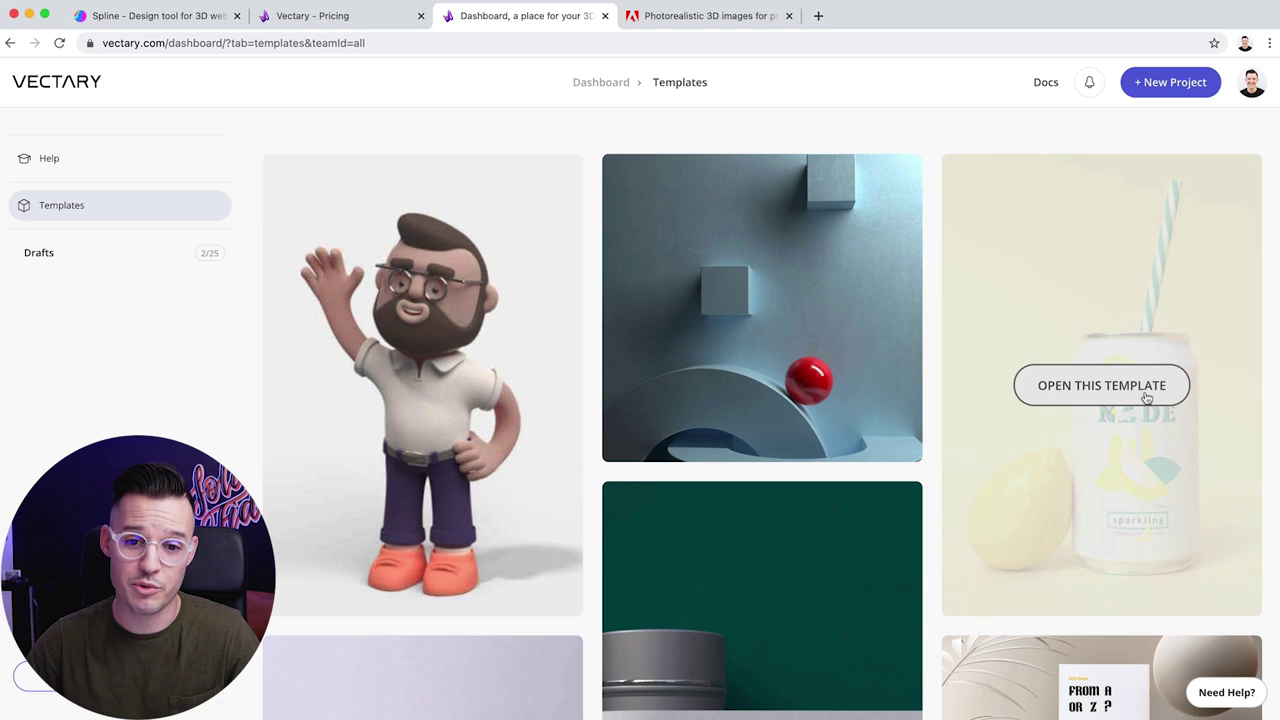
{"action": "left_click", "coordinate": [1194, 522]}
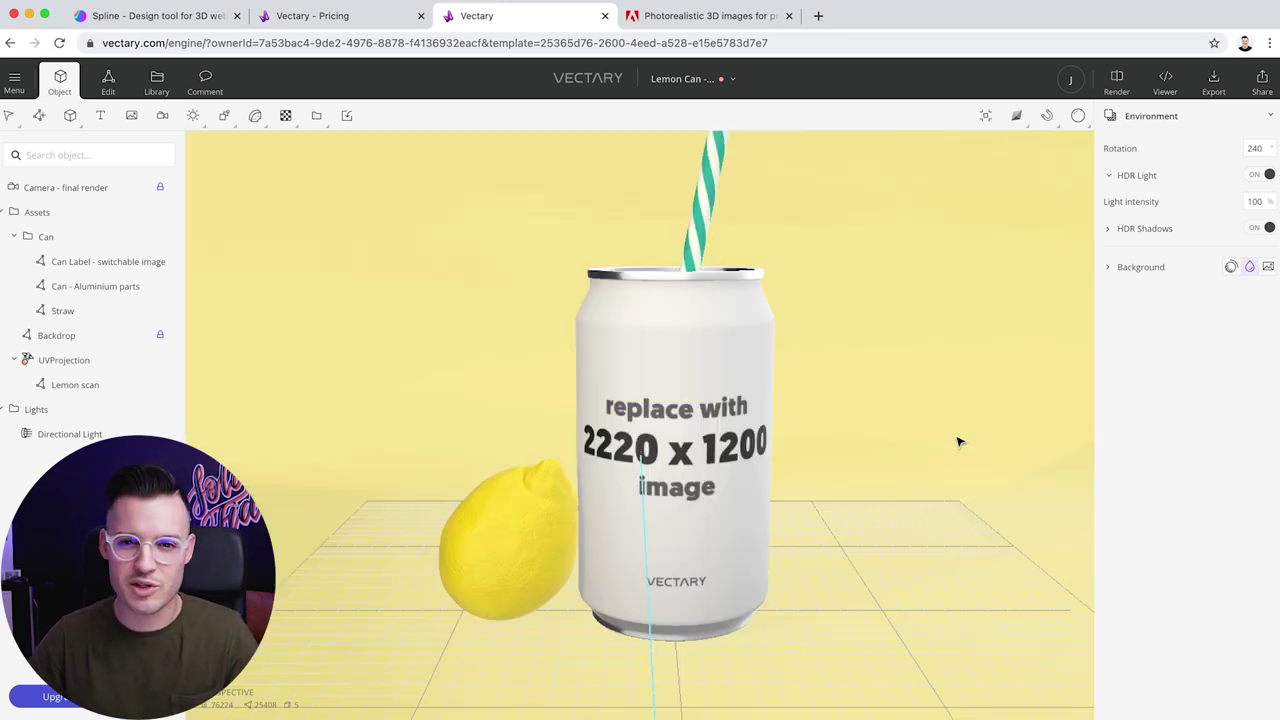
Orbit the Lemon Can scene, select the can assets group, and browse the Primitives and Lights menus
{"action": "left_click_drag", "start_coordinate": [958, 441], "coordinate": [879, 390]}
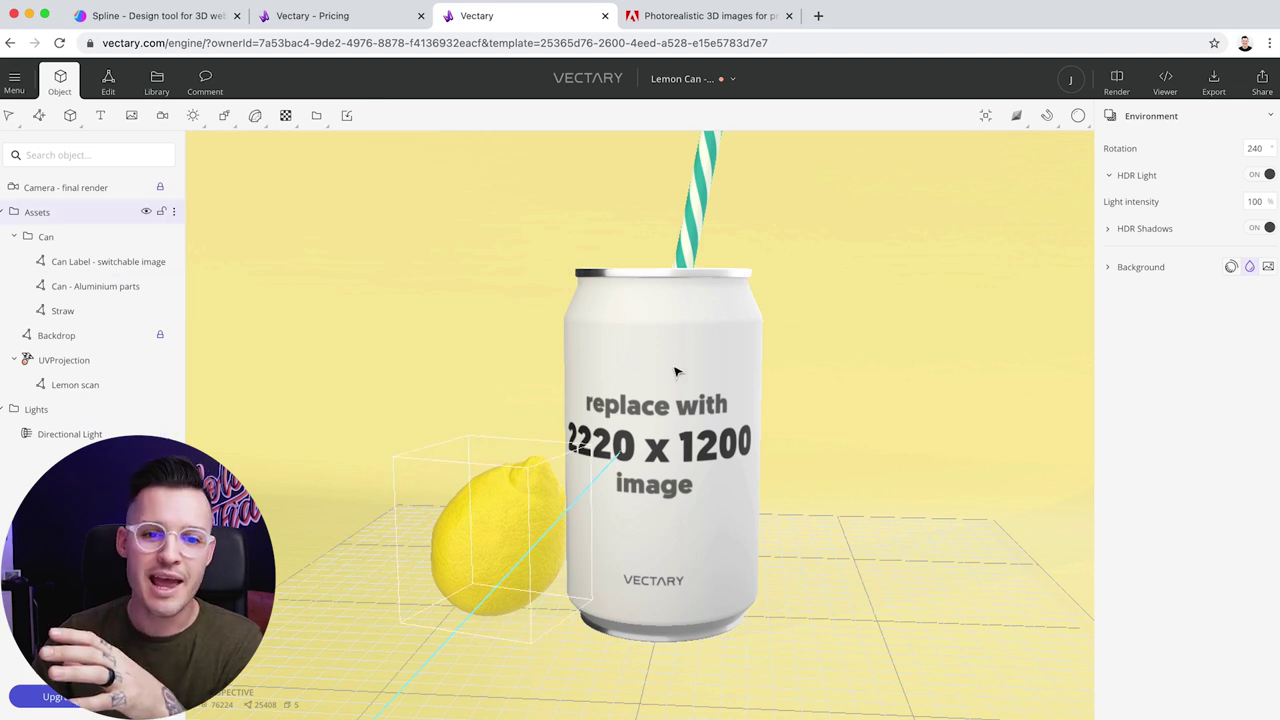
{"action": "left_click", "coordinate": [675, 372]}
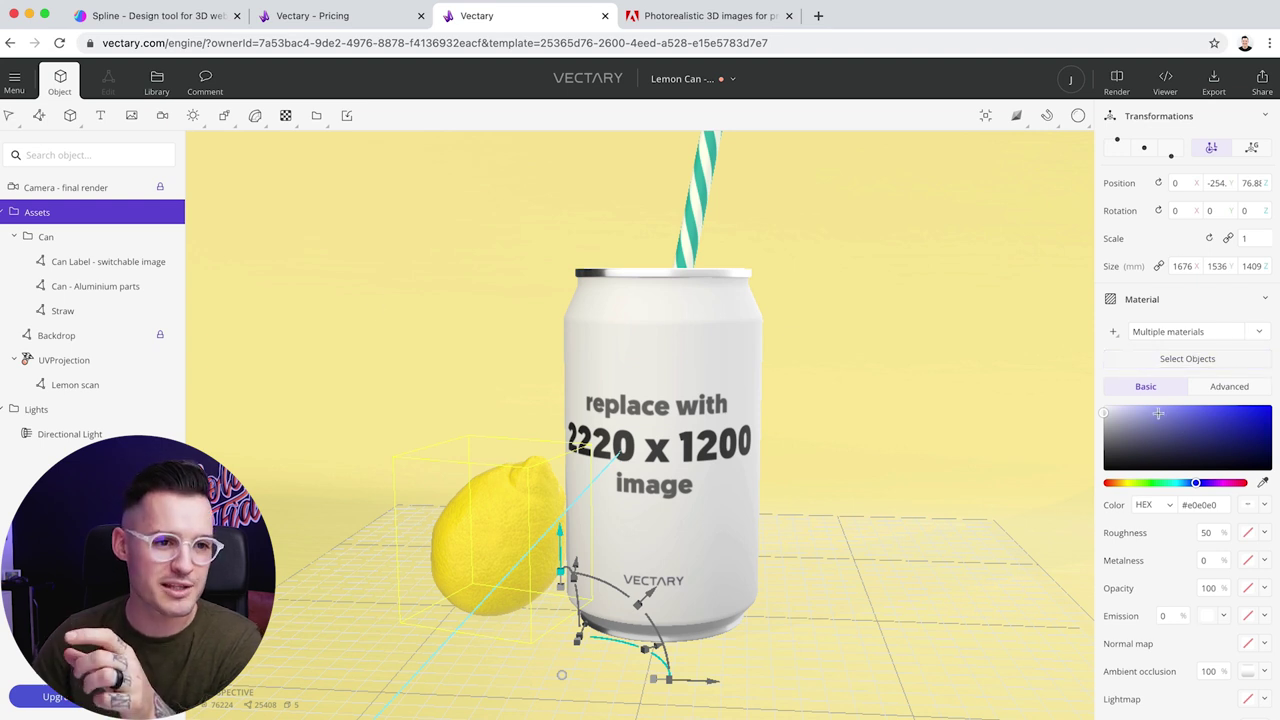
{"action": "mouse_move", "coordinate": [68, 118]}
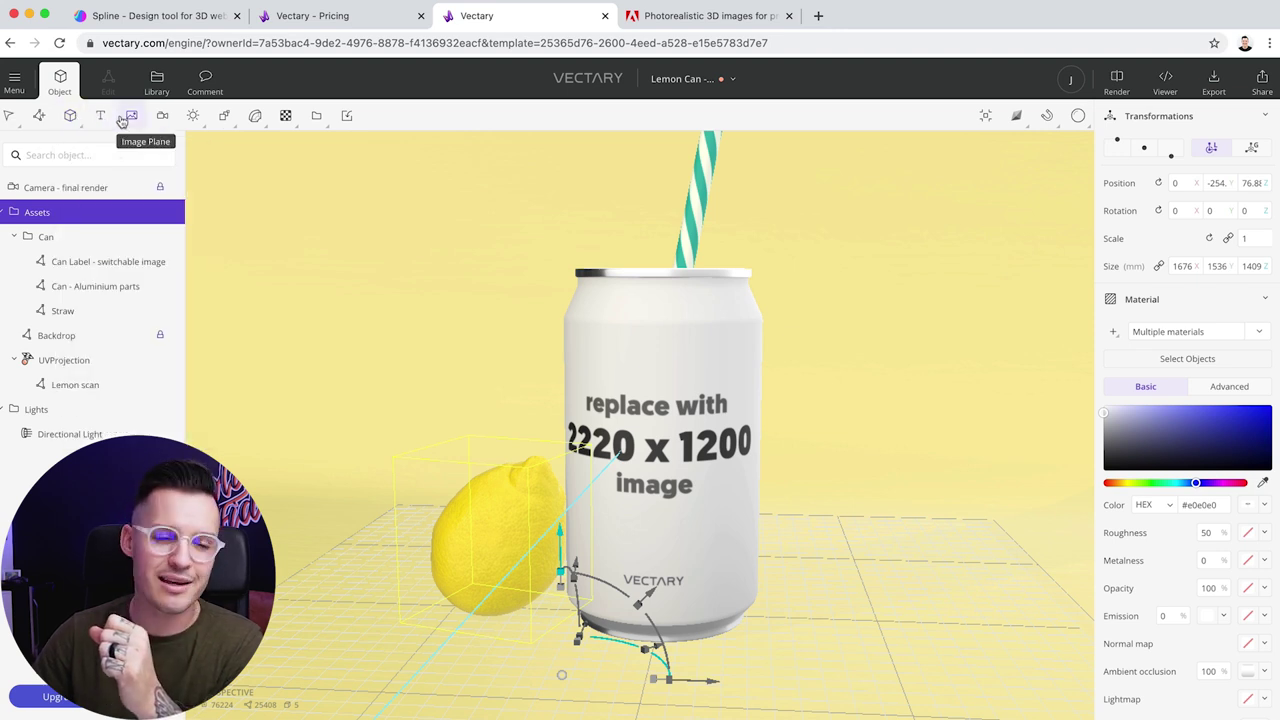
{"action": "mouse_move", "coordinate": [184, 120]}
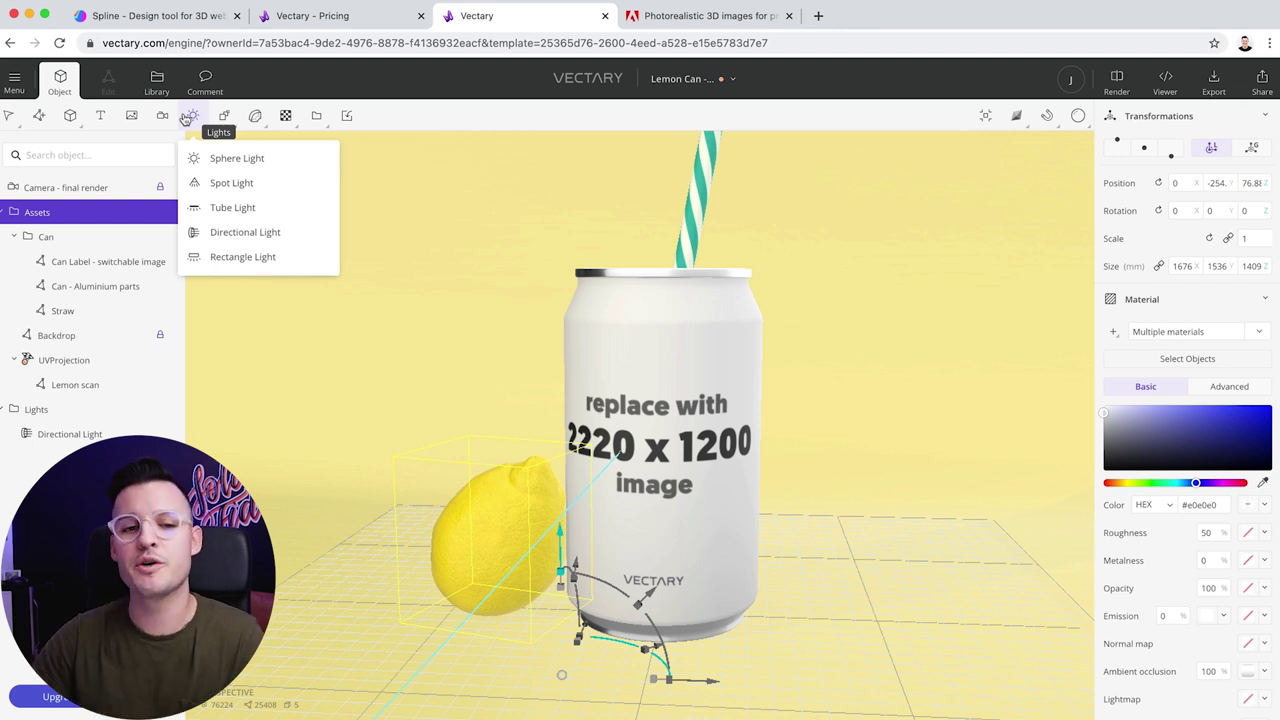
Zoom and orbit around the can, then switch over to Adobe Dimension
{"action": "scroll", "coordinate": [874, 316], "scroll_direction": "up", "scroll_amount": 3}
{"action": "scroll", "coordinate": [874, 316], "scroll_direction": "down", "scroll_amount": 5}
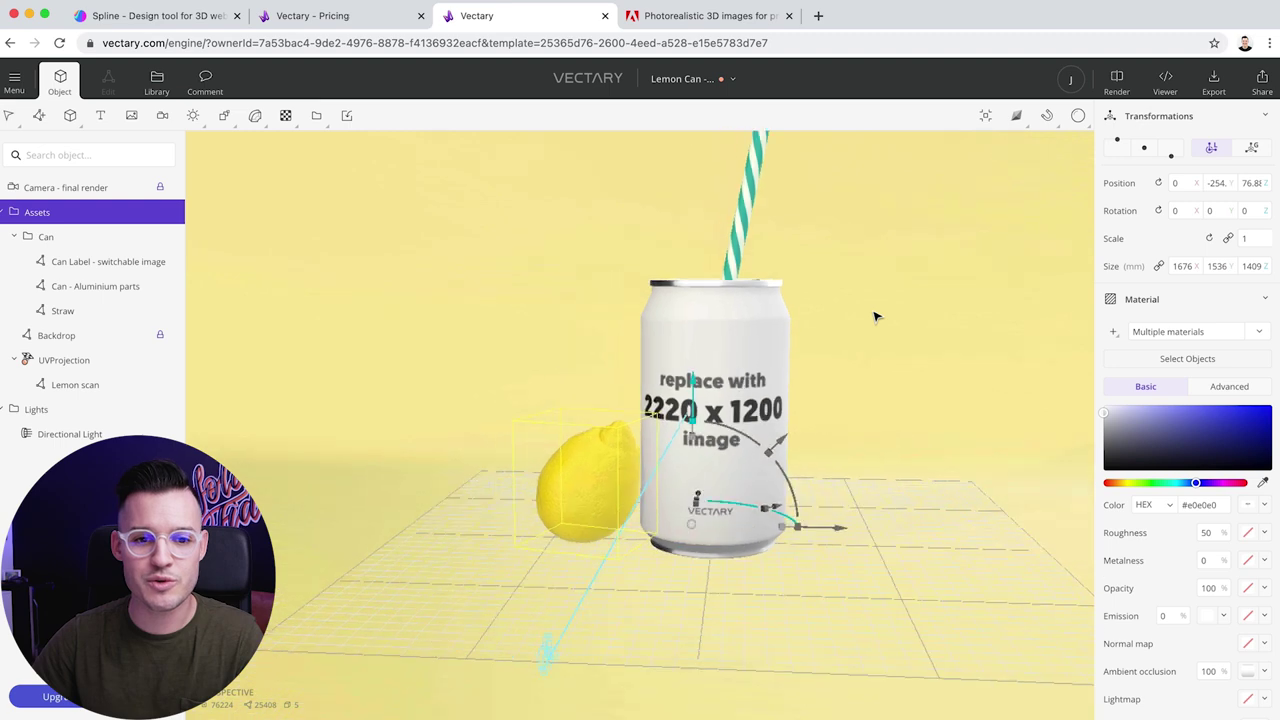
{"action": "scroll", "coordinate": [874, 316], "scroll_direction": "down", "scroll_amount": 3}
{"action": "left_click_drag", "start_coordinate": [874, 316], "coordinate": [814, 320]}
{"action": "scroll", "coordinate": [855, 316], "scroll_direction": "up", "scroll_amount": 3}
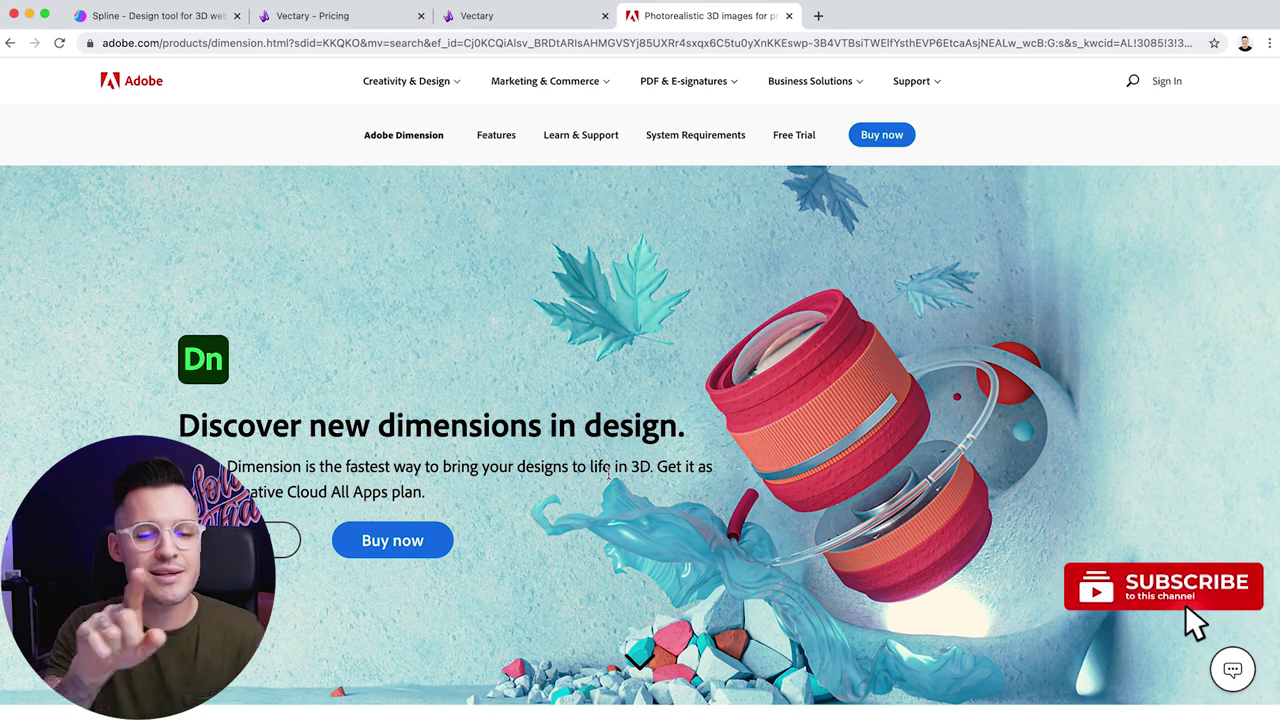
{"action": "key", "text": "super+Tab"}
{"action": "key", "text": "super+Tab"}
{"action": "key", "text": "super+Tab"}
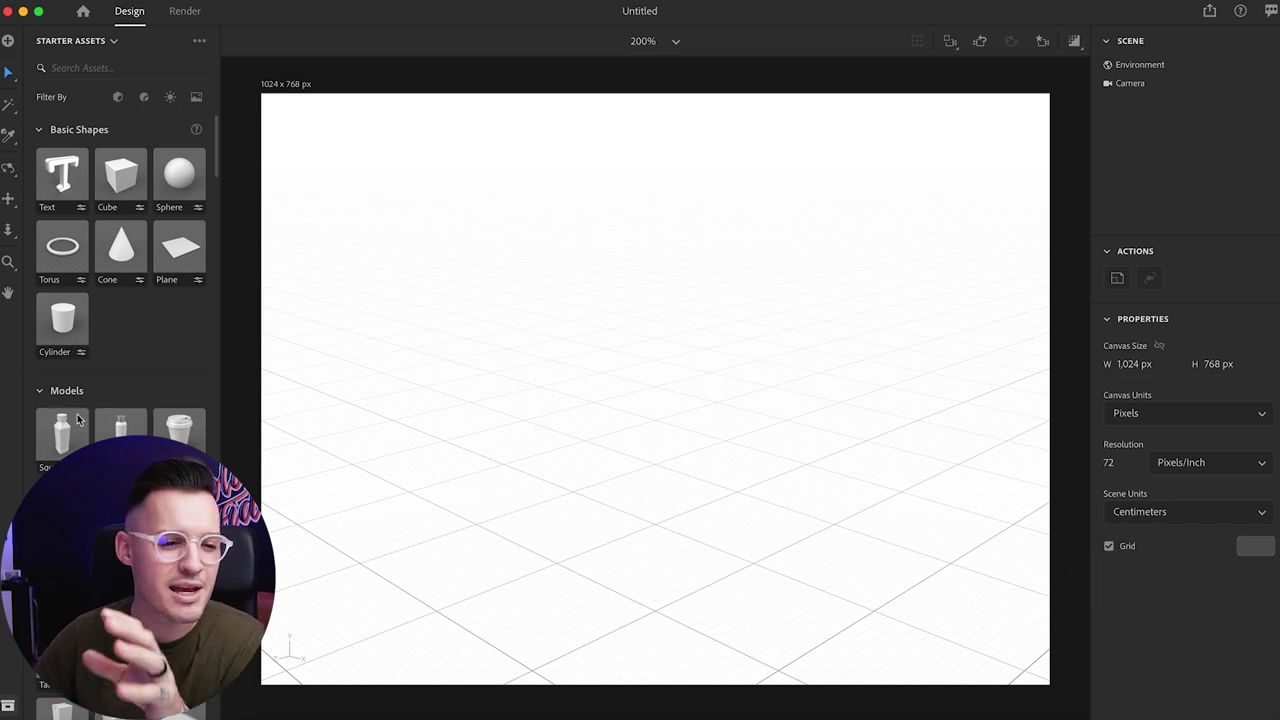
Add the Coffee Bag starter model to the scene and turn it about 80° on Y
{"action": "scroll", "coordinate": [79, 425], "scroll_direction": "down", "scroll_amount": 3}
{"action": "scroll", "coordinate": [79, 425], "scroll_direction": "down", "scroll_amount": 1}
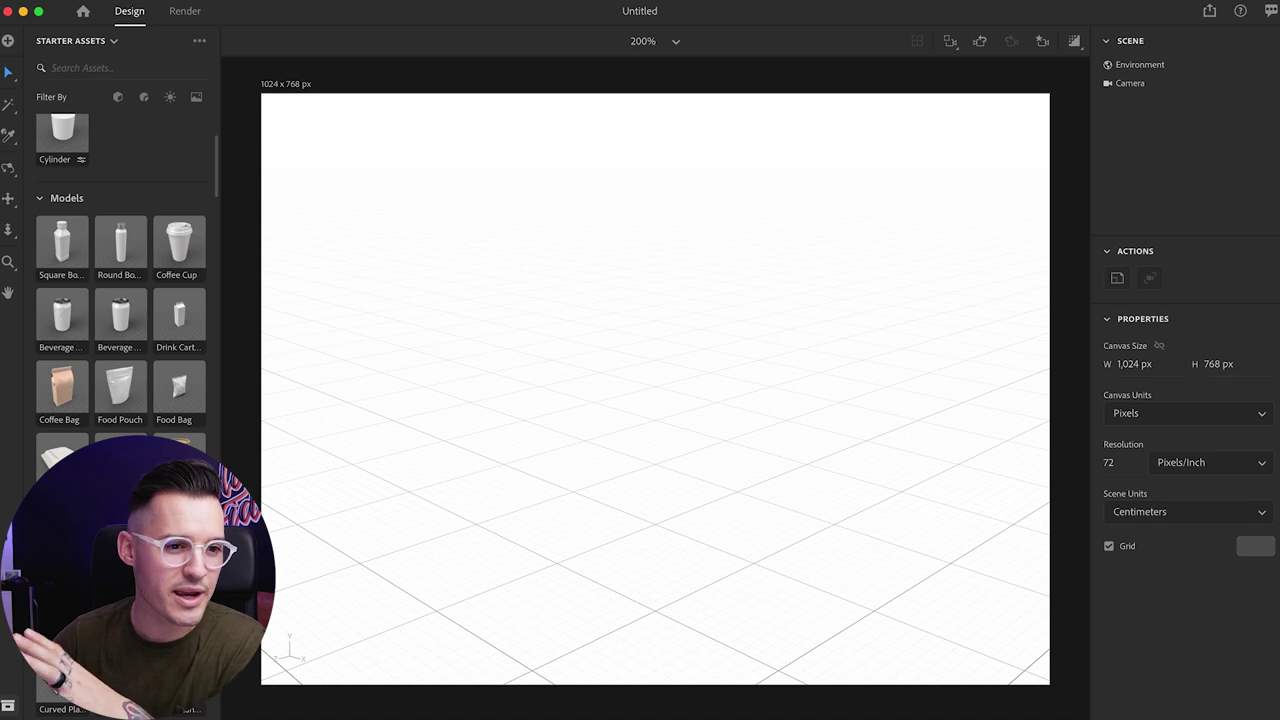
{"action": "left_click_drag", "start_coordinate": [62, 390], "coordinate": [650, 540]}
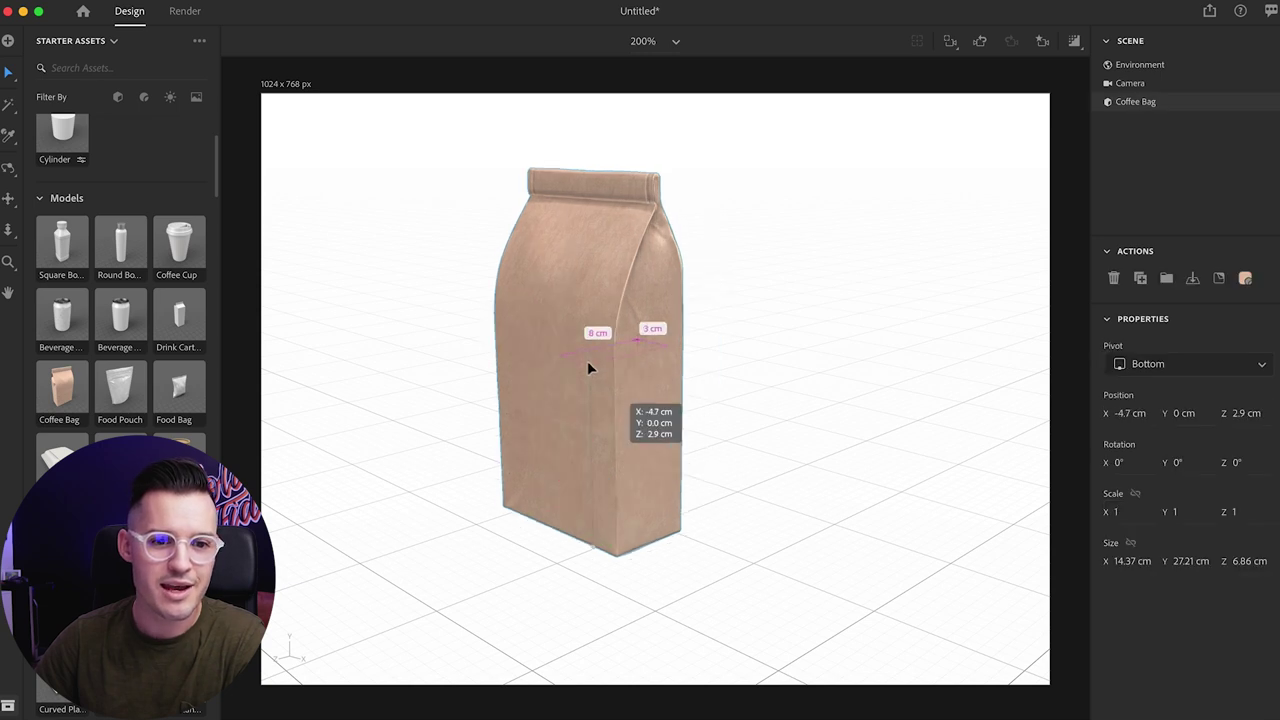
{"action": "left_click_drag", "start_coordinate": [622, 540], "coordinate": [697, 527]}
Place a Beverage Can with Condensation in front of the coffee bag
{"action": "left_click_drag", "start_coordinate": [62, 318], "coordinate": [785, 456]}
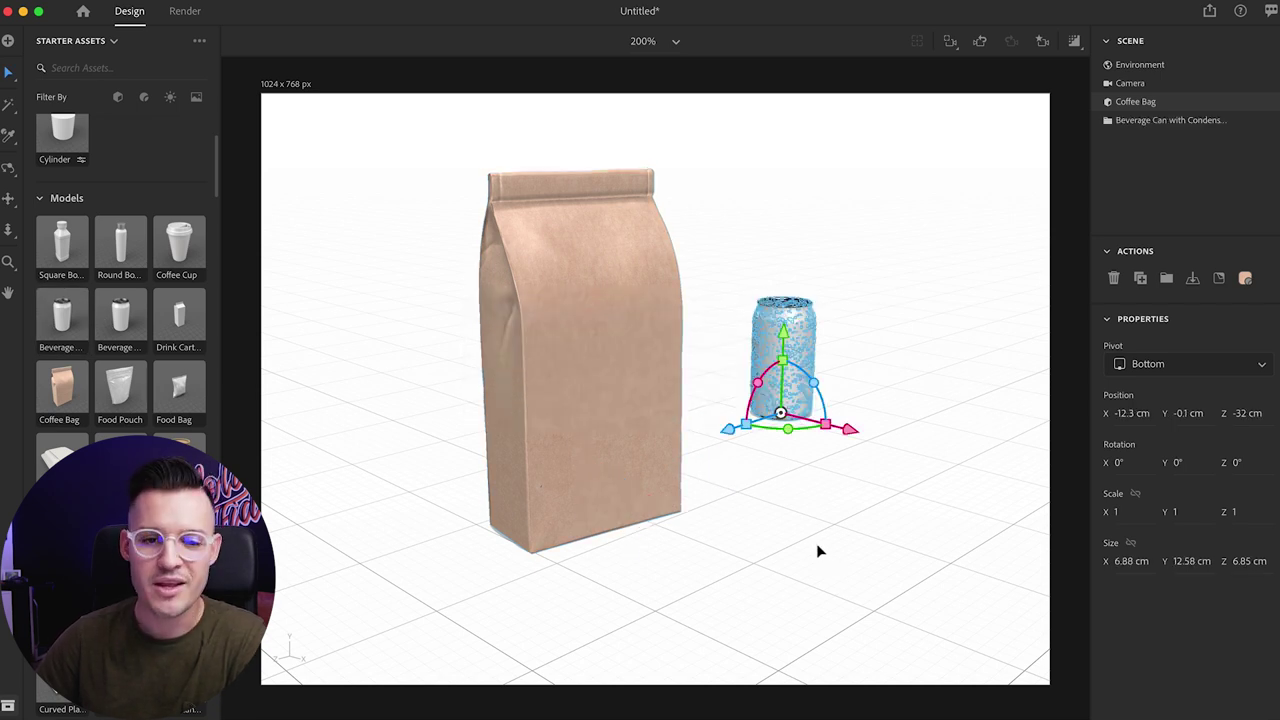
{"action": "left_click_drag", "start_coordinate": [800, 360], "coordinate": [710, 432]}
{"action": "left_click", "coordinate": [829, 510]}
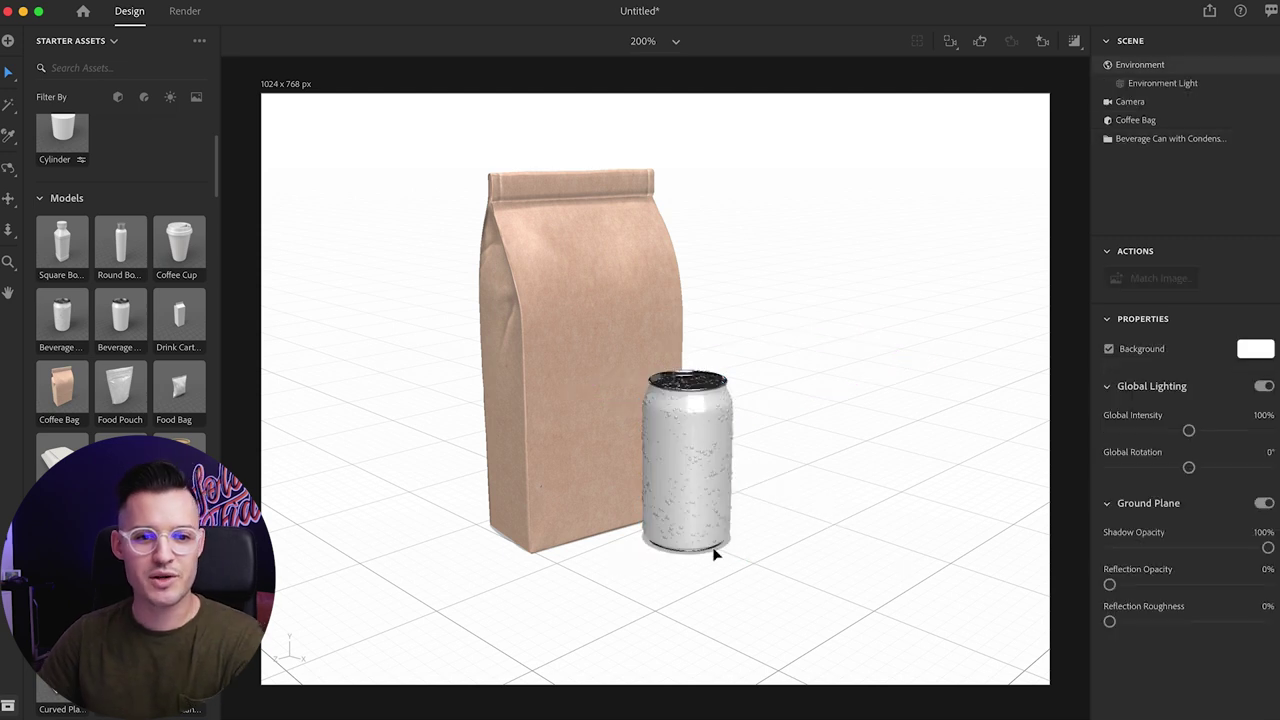
{"action": "left_click", "coordinate": [689, 523]}
{"action": "key", "text": "super+equal"}
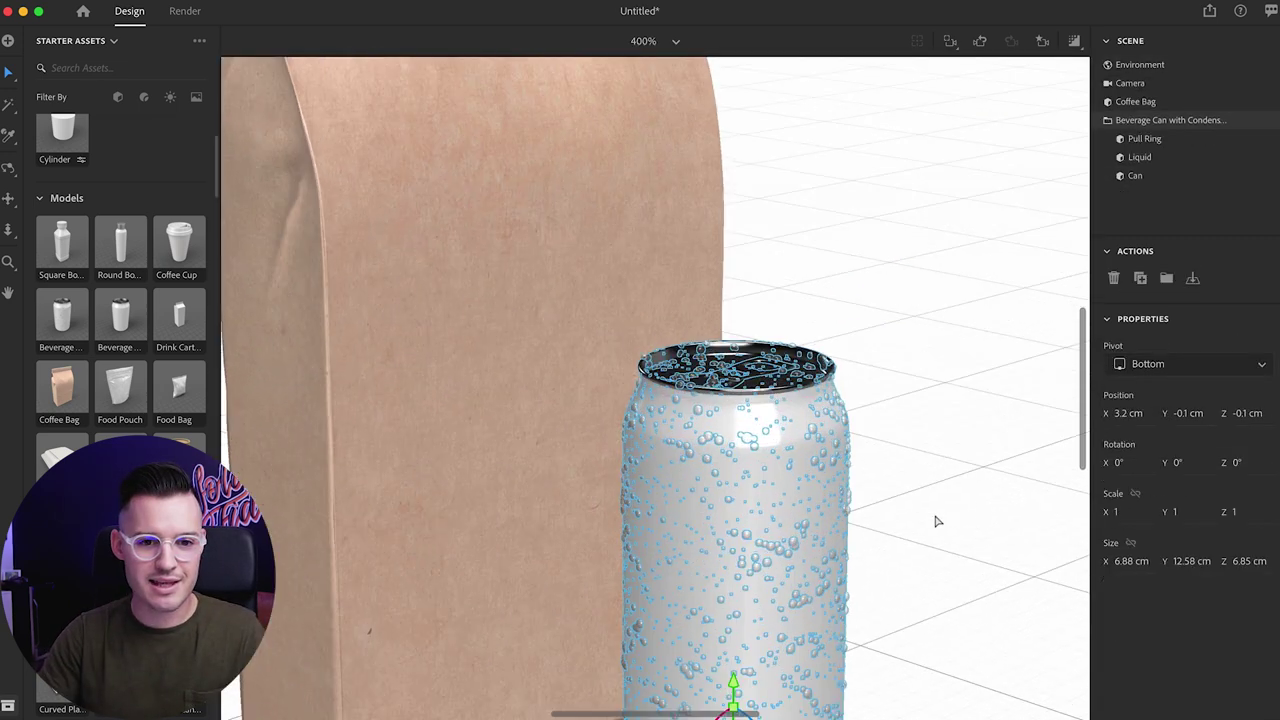
{"action": "left_click", "coordinate": [932, 552]}
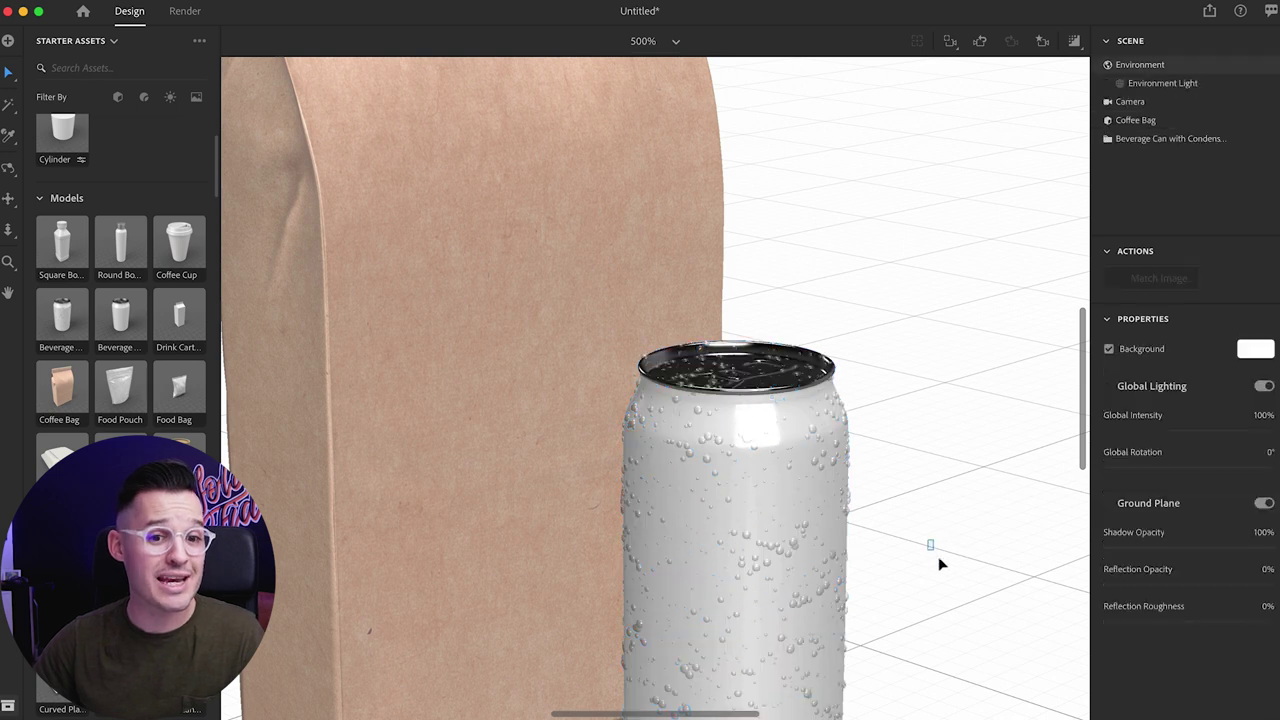
{"action": "scroll", "coordinate": [857, 352], "scroll_direction": "down", "scroll_amount": 5}
{"action": "left_click", "coordinate": [706, 320]}
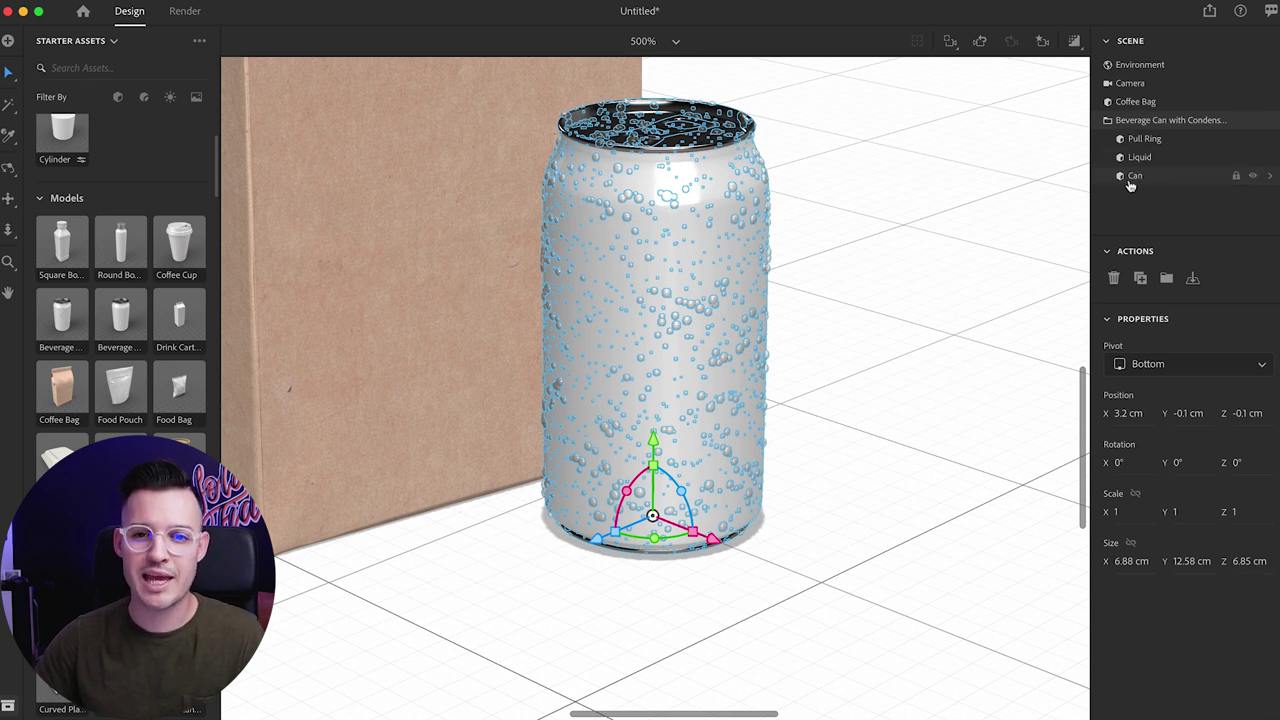
{"action": "left_click", "coordinate": [1128, 138]}
{"action": "left_click", "coordinate": [1007, 281]}
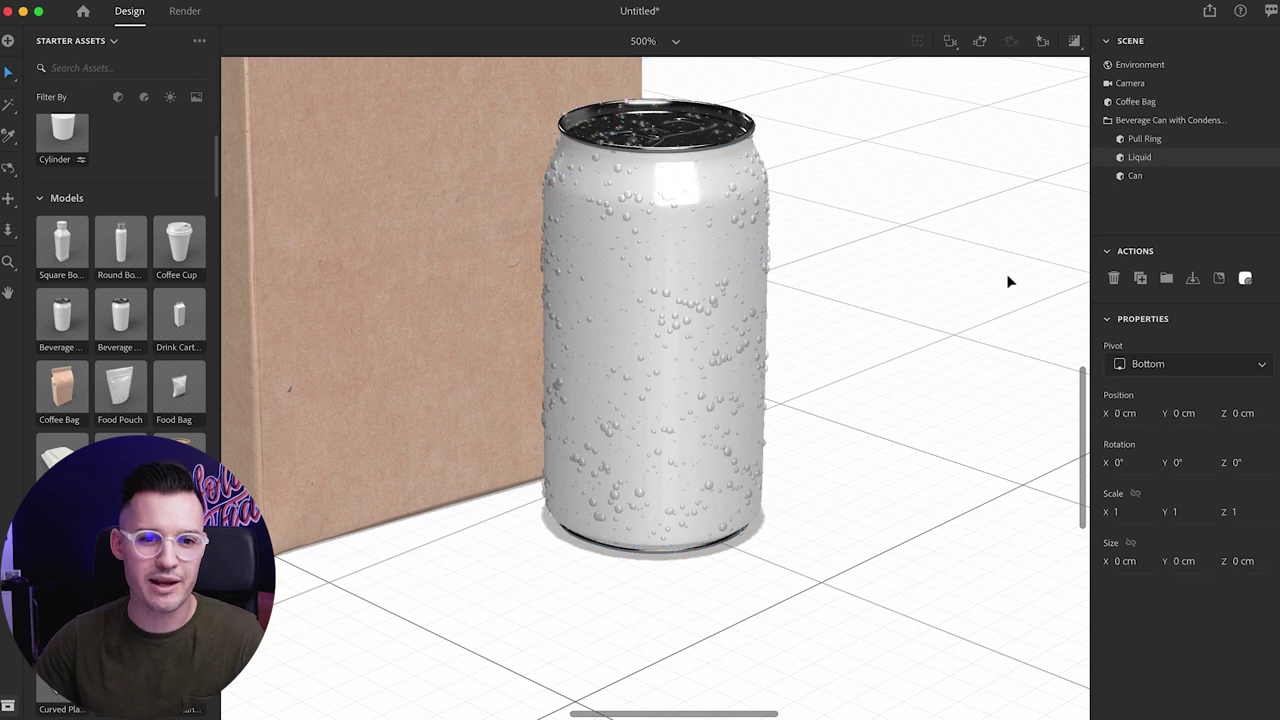
{"action": "key", "text": "super+0"}
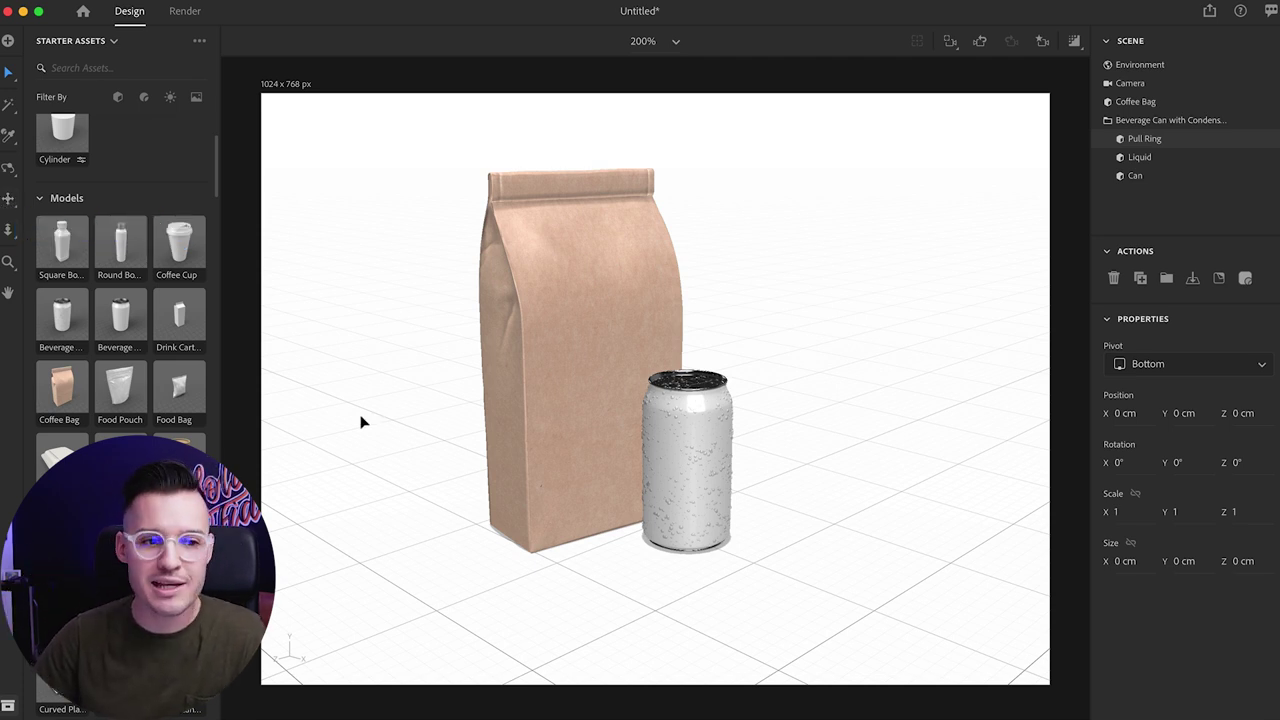
{"action": "left_click", "coordinate": [577, 330]}
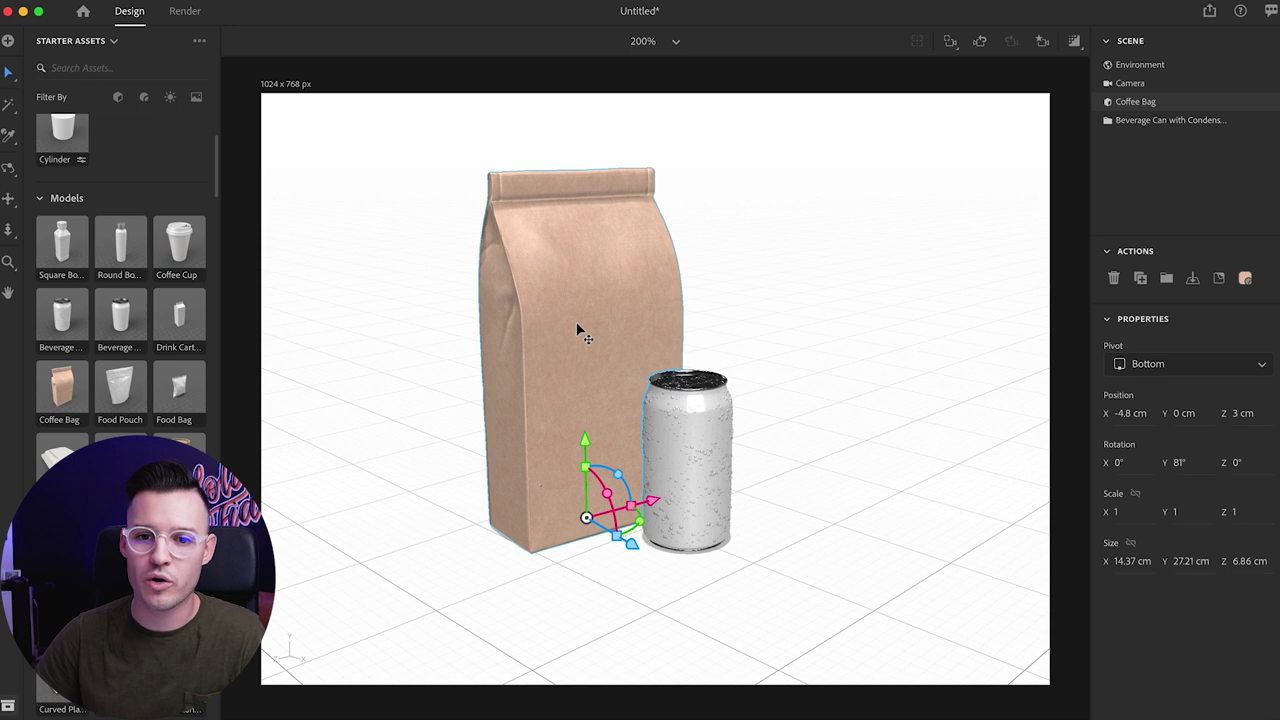
{"action": "double_click", "coordinate": [579, 330]}
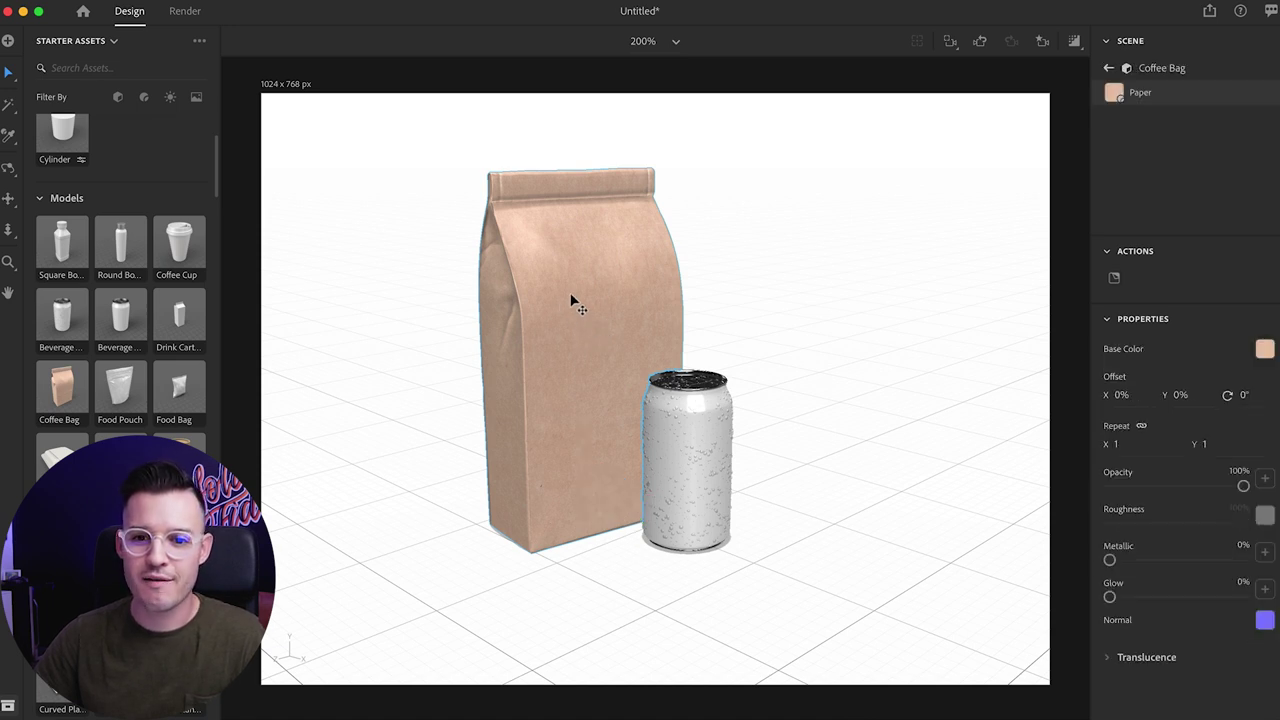
{"action": "left_click", "coordinate": [581, 298]}
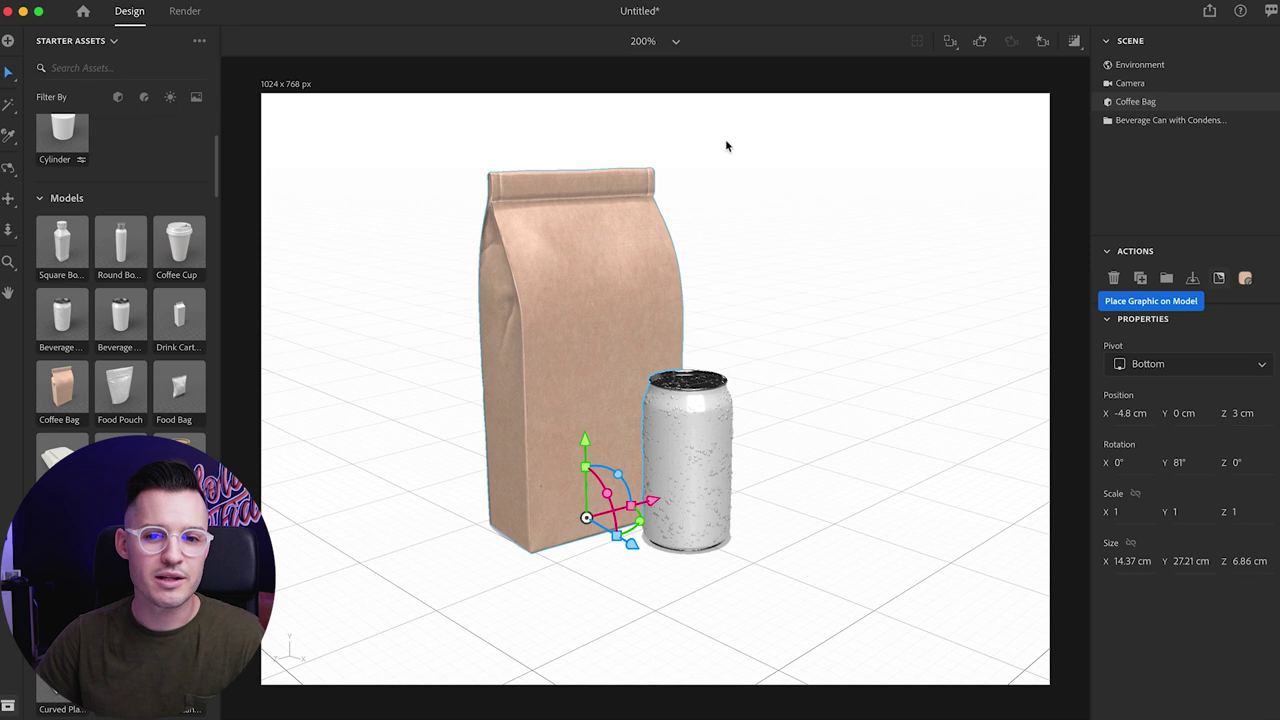
{"action": "left_click", "coordinate": [1217, 280]}
{"action": "left_click", "coordinate": [806, 490]}
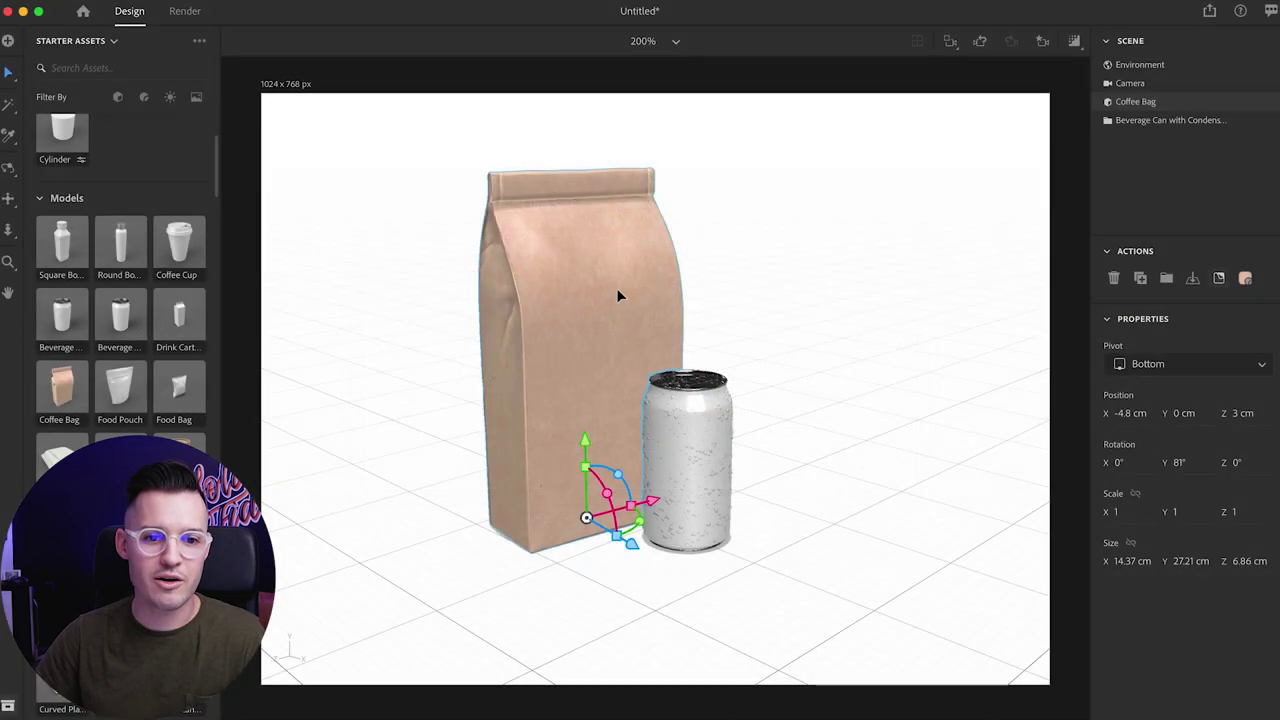
{"action": "left_click", "coordinate": [930, 284]}
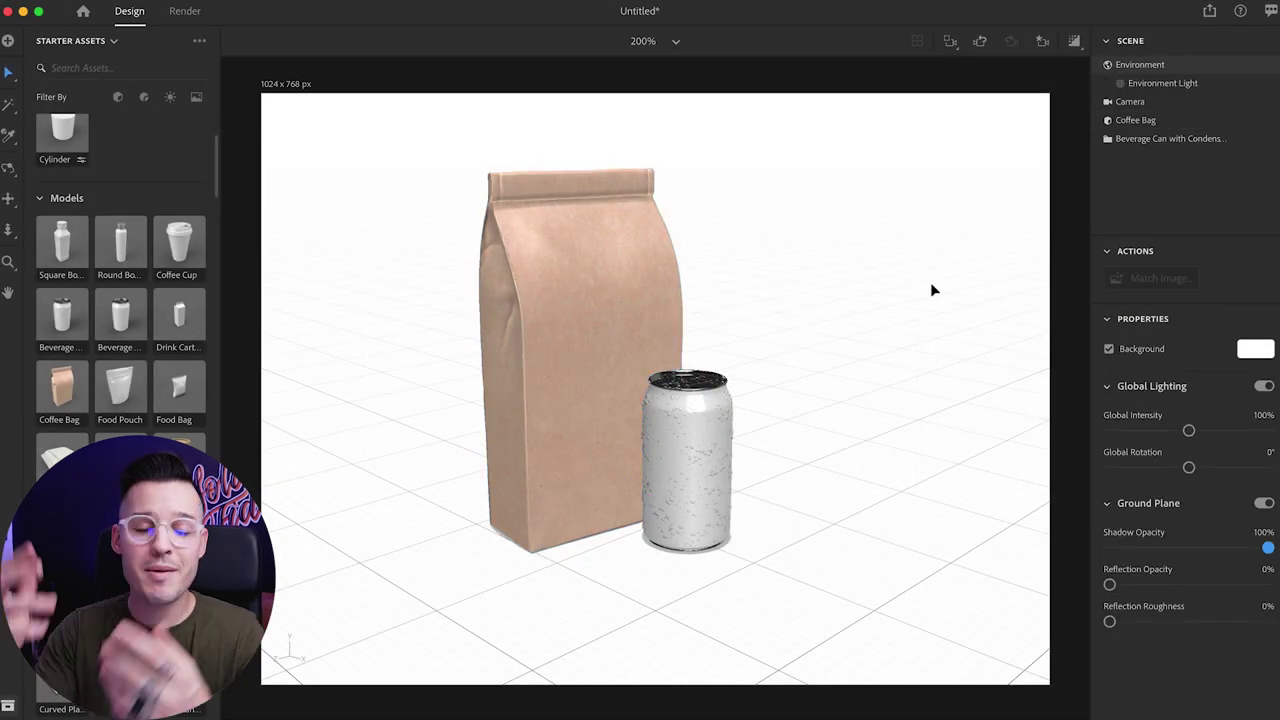